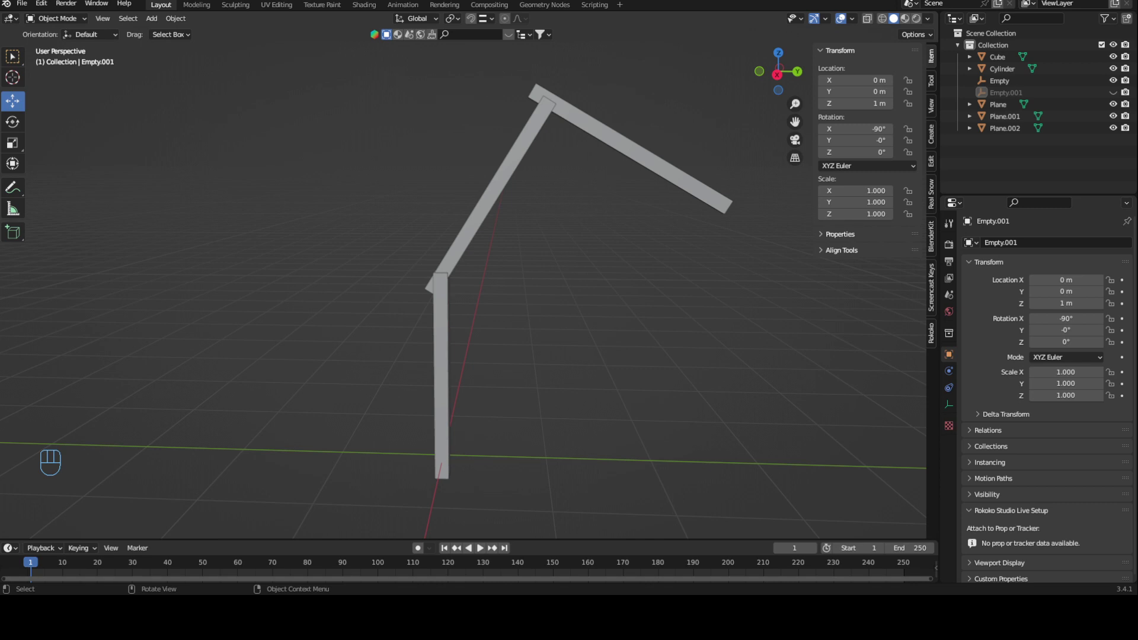
# Parent the middle arm segment (Plane.001) to the upright base segment (Plane) as Object (Keep Transform)
pyautogui.moveTo(569, 337); pyautogui.dragTo(491, 300, button='middle')
pyautogui.click(483, 296)
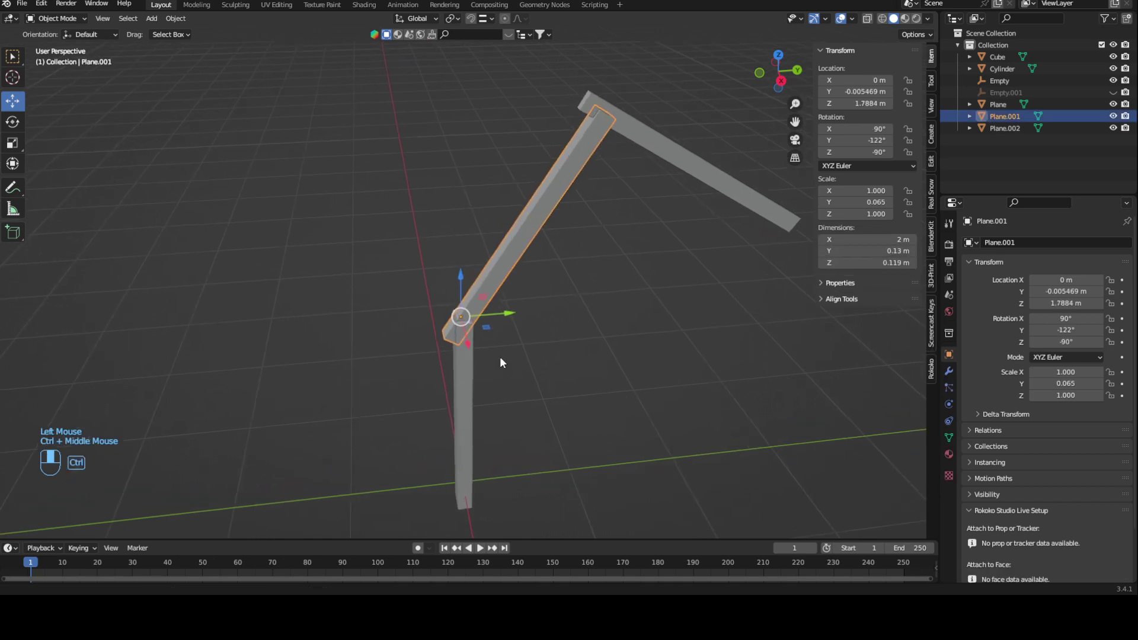
pyautogui.keyDown('ctrl'); pyautogui.moveTo(500, 357); pyautogui.dragTo(579, 274, button='middle'); pyautogui.keyUp('ctrl')
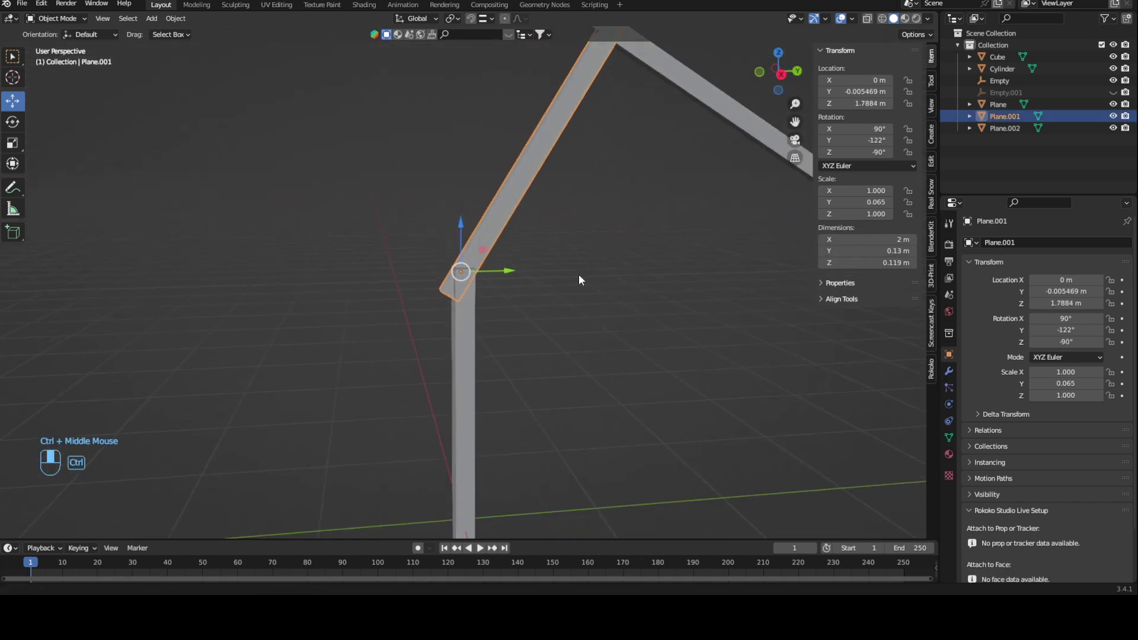
pyautogui.keyDown('shift'); pyautogui.click(463, 338); pyautogui.keyUp('shift')
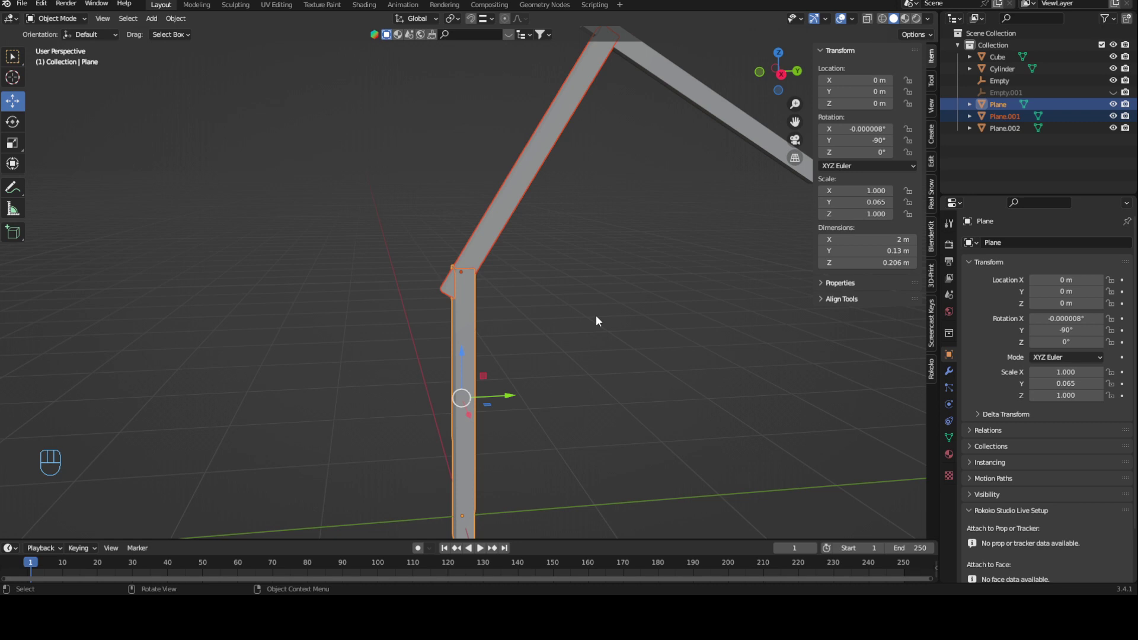
pyautogui.click(516, 189)
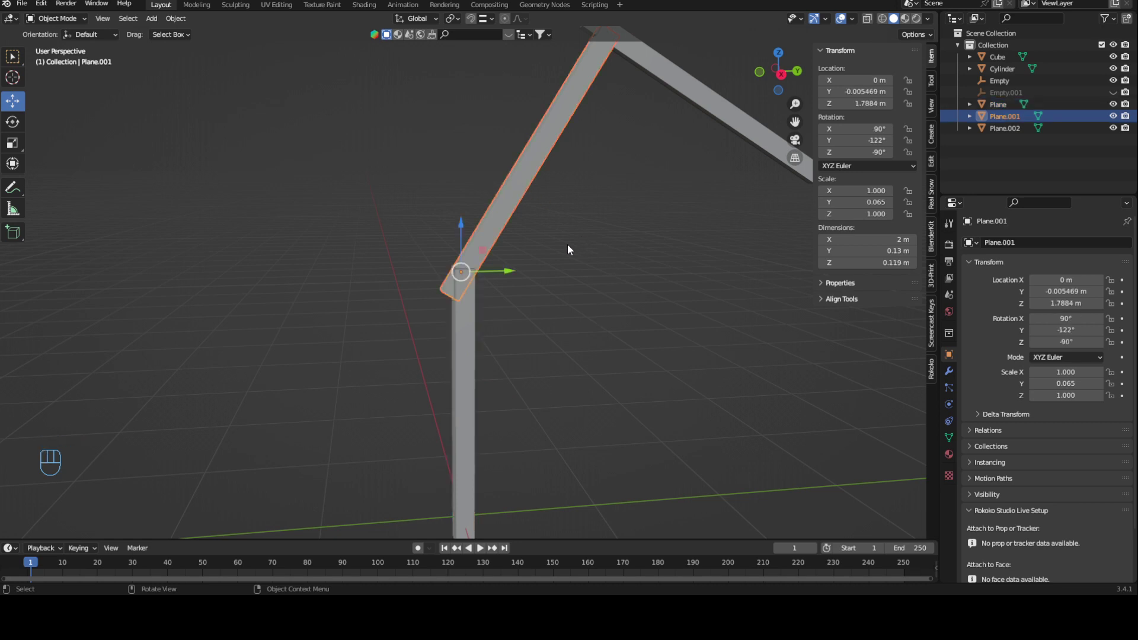
pyautogui.moveTo(567, 244); pyautogui.dragTo(413, 247, button='middle')
pyautogui.click(508, 286)
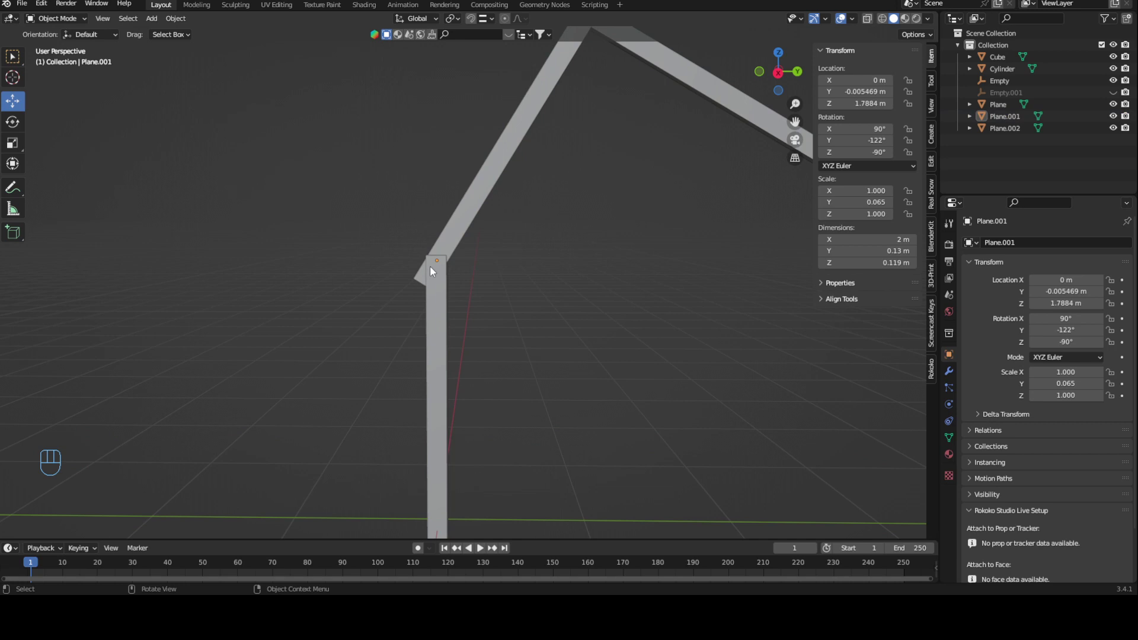
pyautogui.click(430, 266)
pyautogui.keyDown('alt'); pyautogui.moveTo(494, 296); pyautogui.dragTo(451, 307, button='middle'); pyautogui.keyUp('alt')
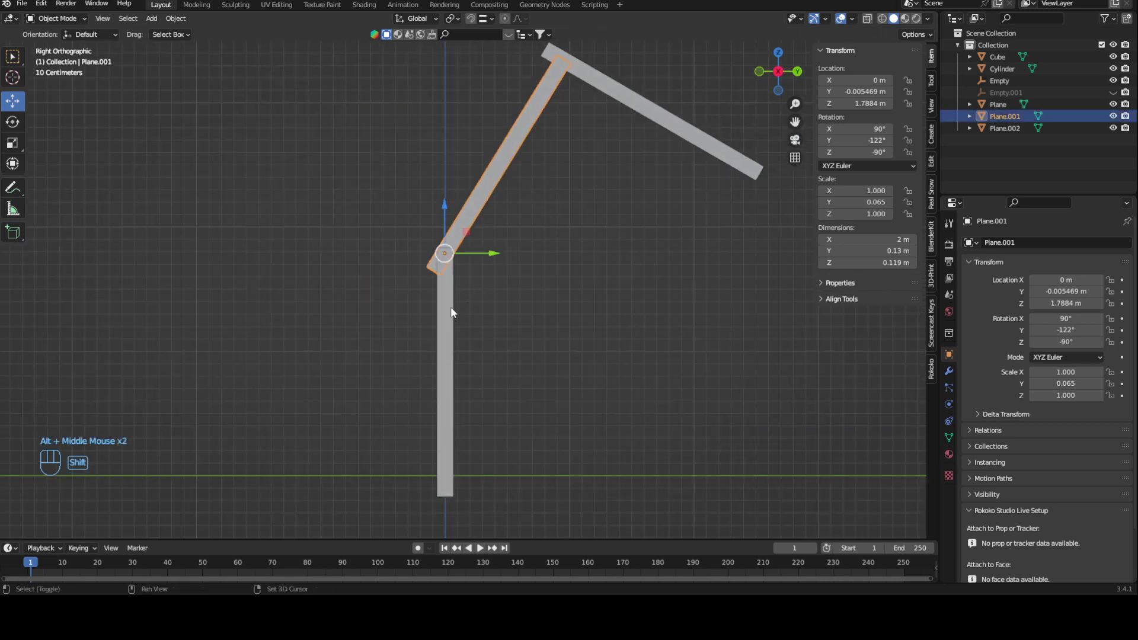
pyautogui.keyDown('shift'); pyautogui.click(449, 309); pyautogui.keyUp('shift')
pyautogui.hotkey('ctrl', 'p')
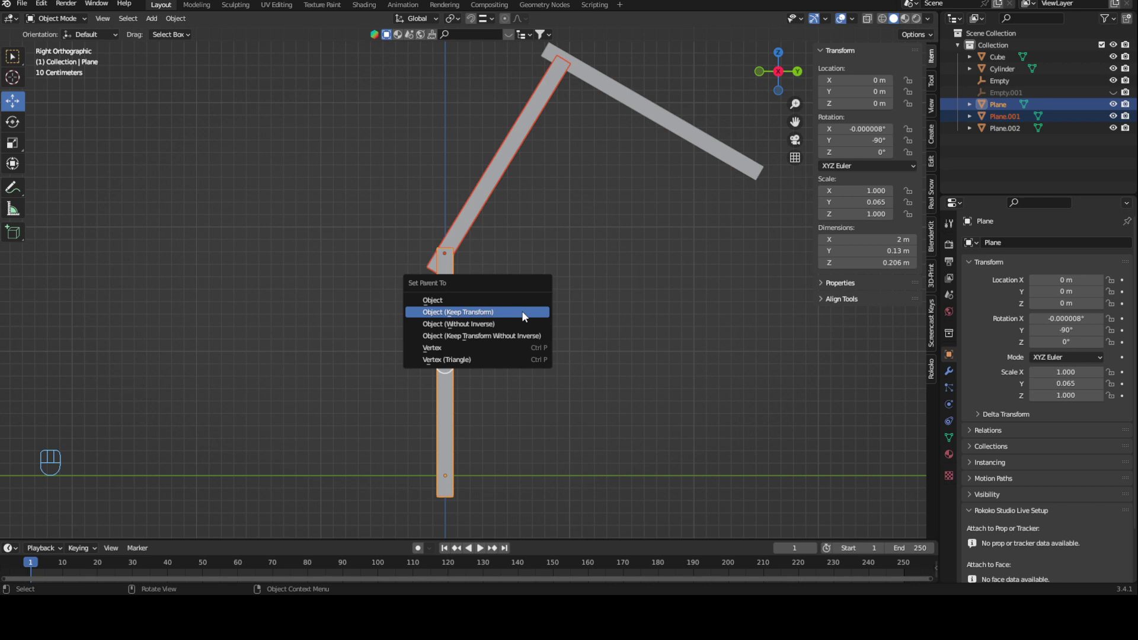
pyautogui.click(522, 312)
# Test the parenting by rotating the base segment and the middle arm segment in turn, cancelling each rotation
pyautogui.click(483, 197)
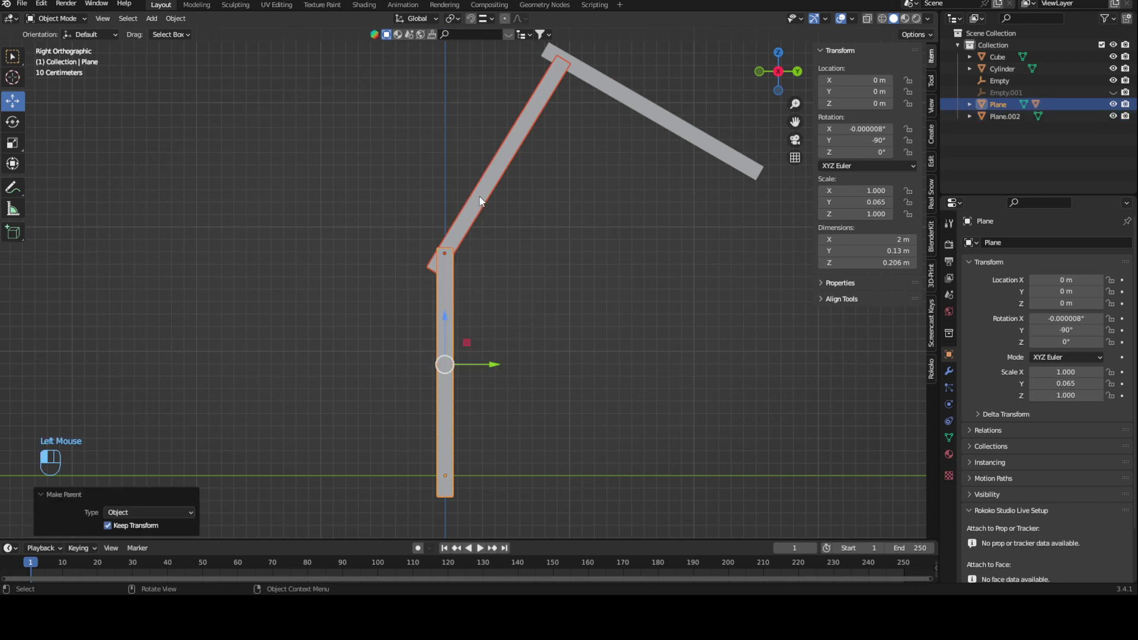
pyautogui.click(446, 359)
pyautogui.press('r')
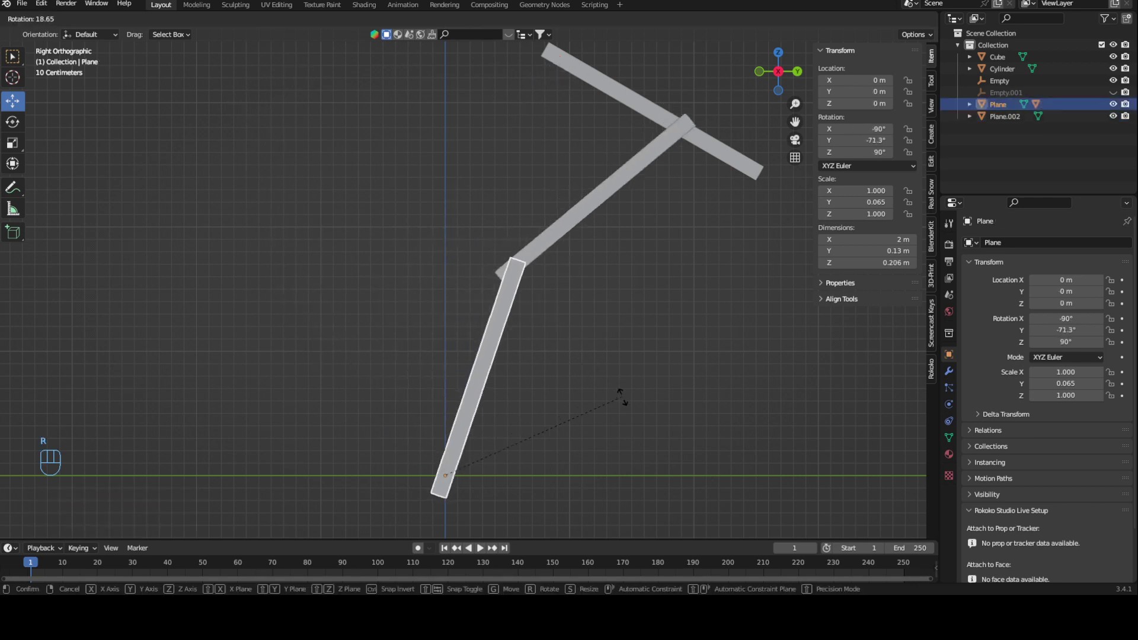
pyautogui.press('Escape')
pyautogui.click(463, 204)
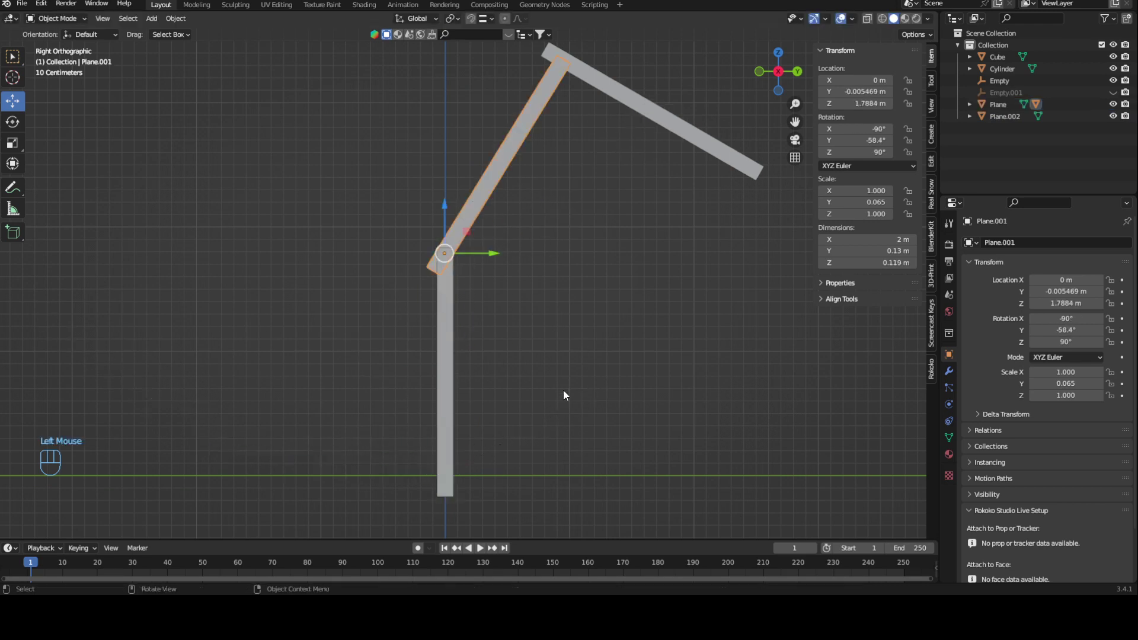
pyautogui.press('r')
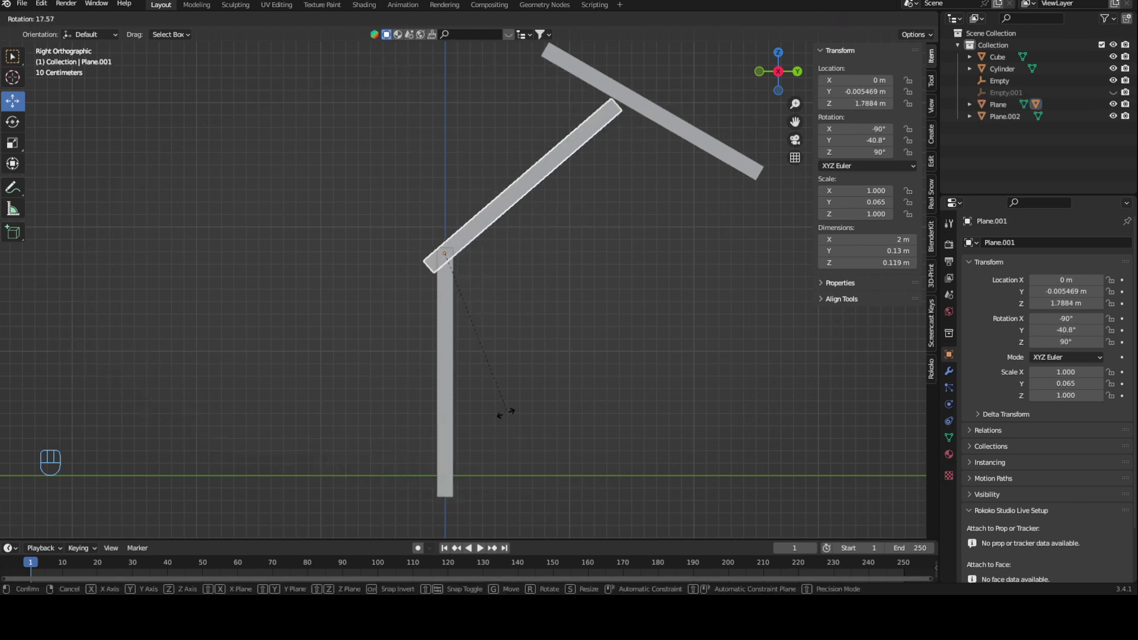
pyautogui.click(504, 412)
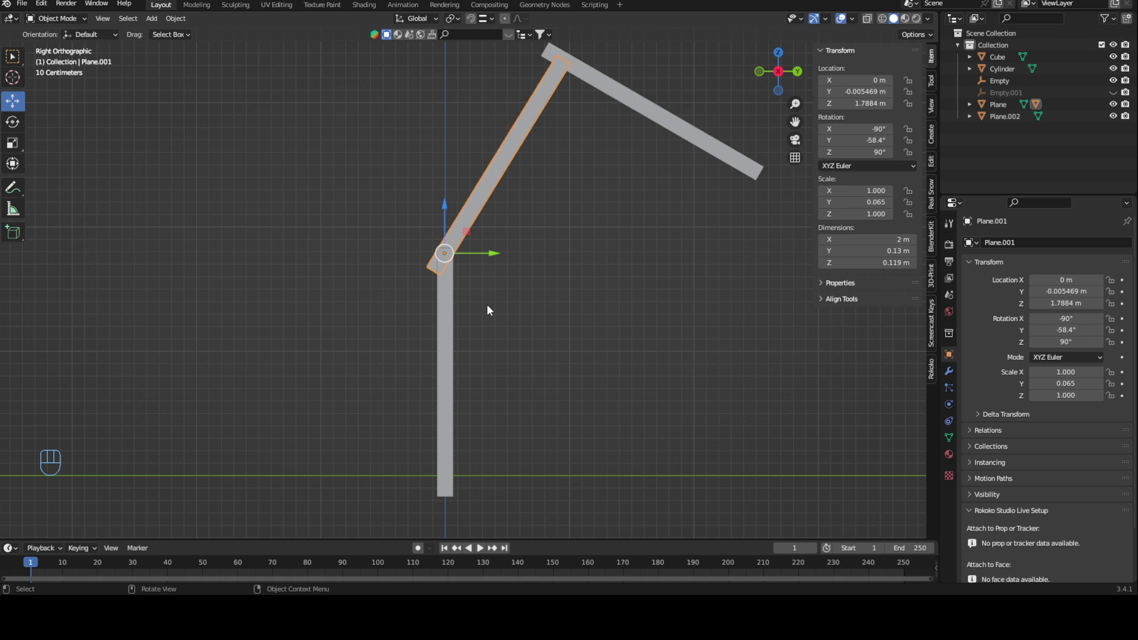
# Parent the outer arm segment (Plane.002) to the middle segment (Plane.001) as Object (Keep Transform)
pyautogui.keyDown('shift'); pyautogui.moveTo(586, 157); pyautogui.dragTo(514, 220, button='middle'); pyautogui.keyUp('shift')
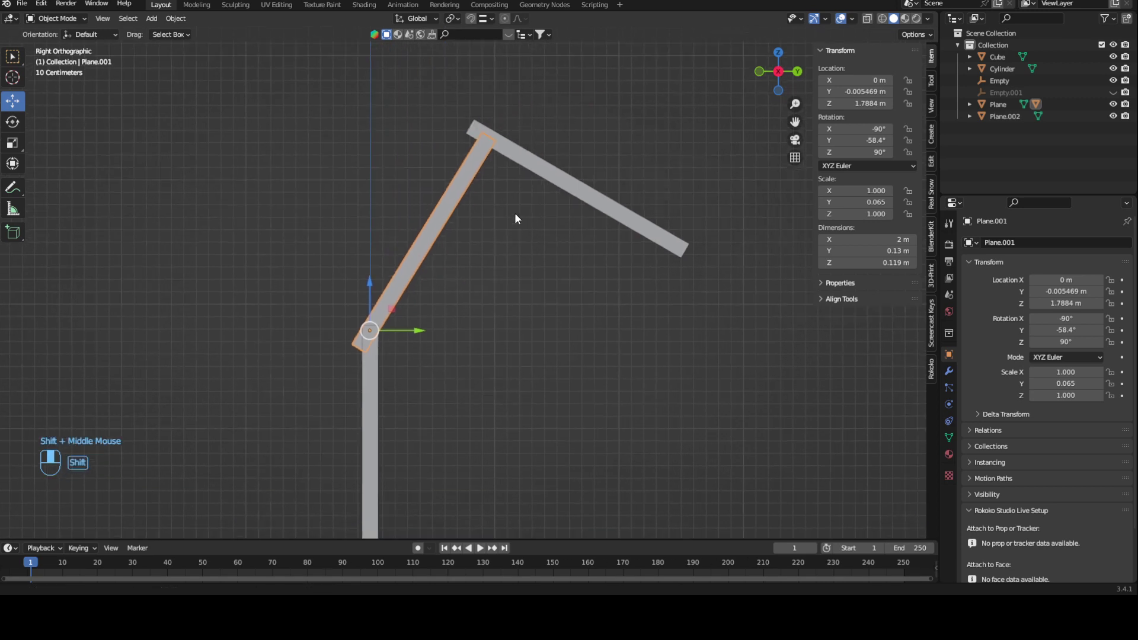
pyautogui.click(556, 180)
pyautogui.keyDown('shift'); pyautogui.moveTo(515, 264); pyautogui.dragTo(540, 213, button='middle'); pyautogui.keyUp('shift')
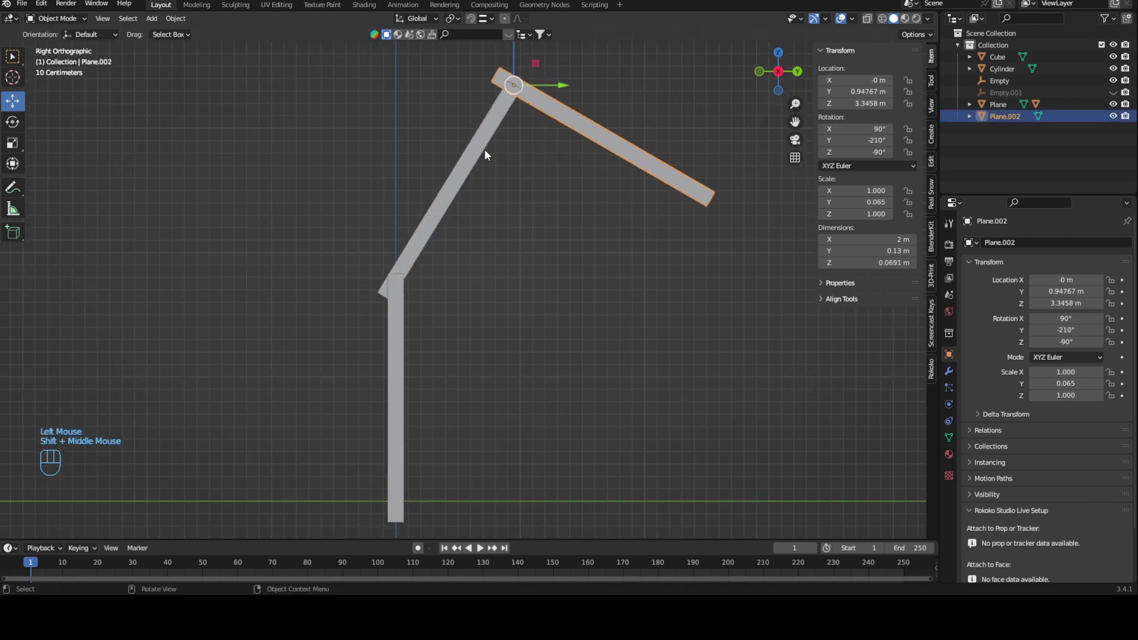
pyautogui.keyDown('shift'); pyautogui.click(483, 147); pyautogui.keyUp('shift')
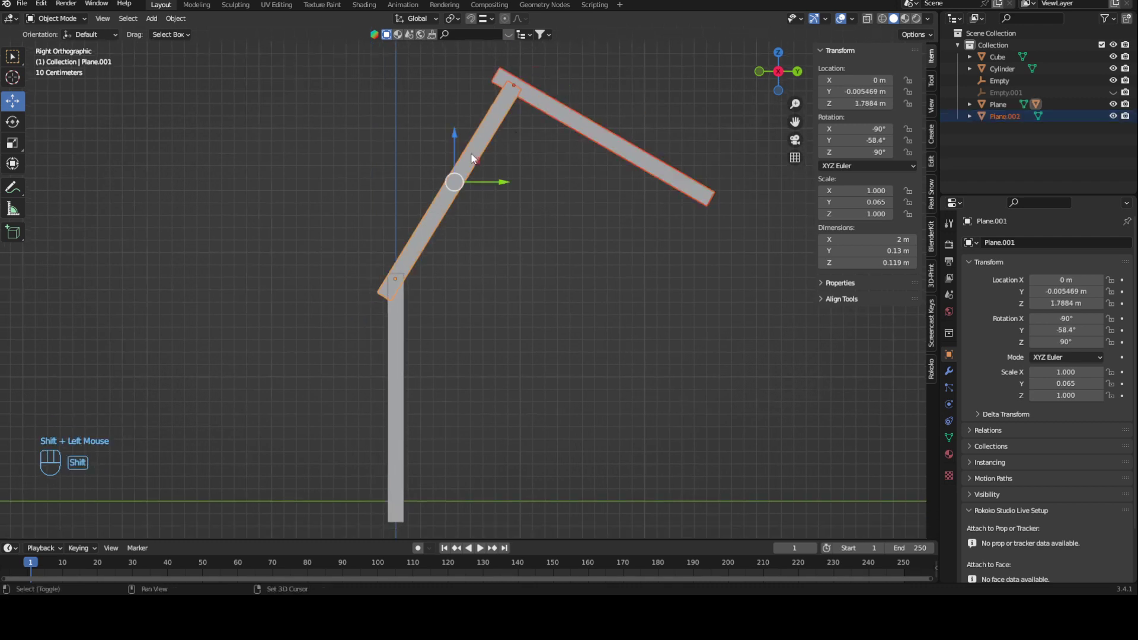
pyautogui.hotkey('ctrl', 'p')
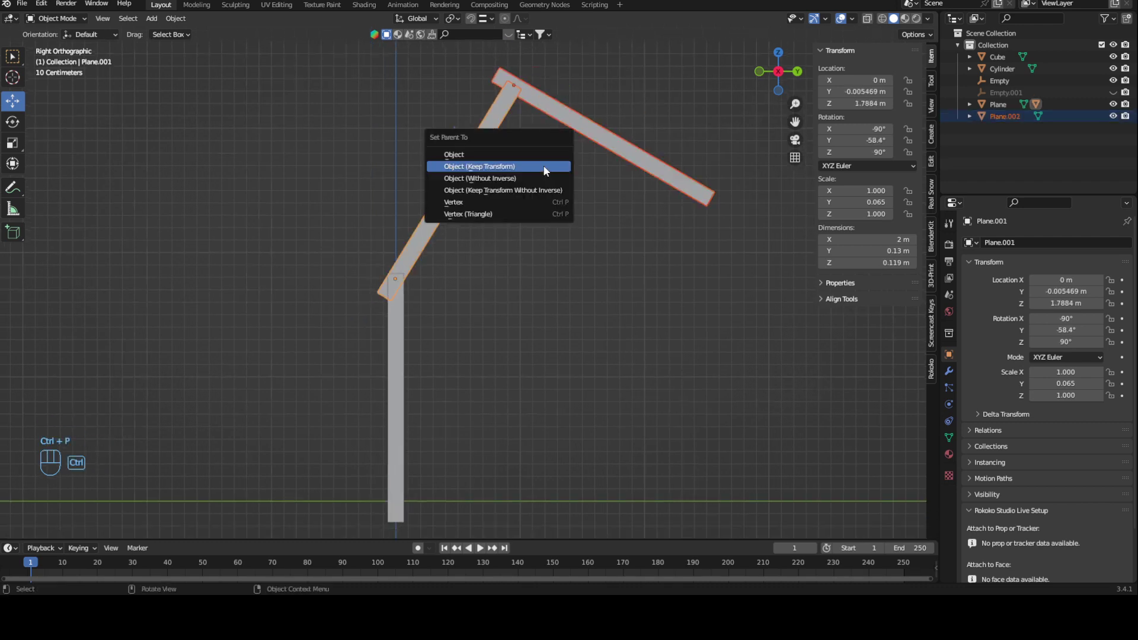
pyautogui.click(543, 165)
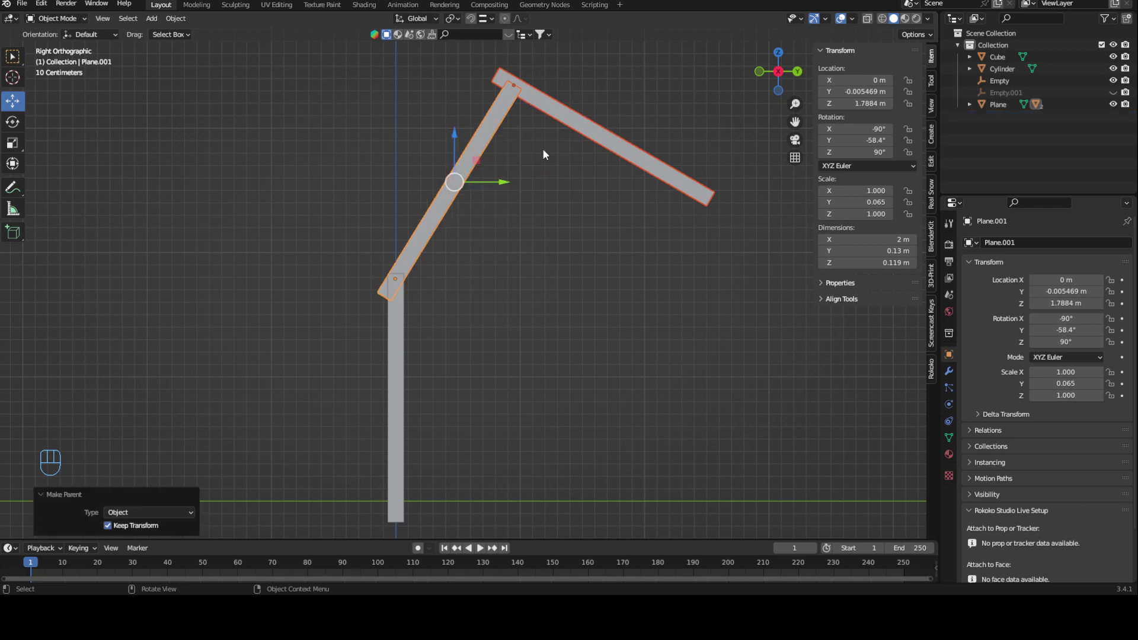
# Test-rotate the base, middle and outer arm segments one after another, cancelling each rotation to check the parent chain
pyautogui.click(398, 347)
pyautogui.press('r')
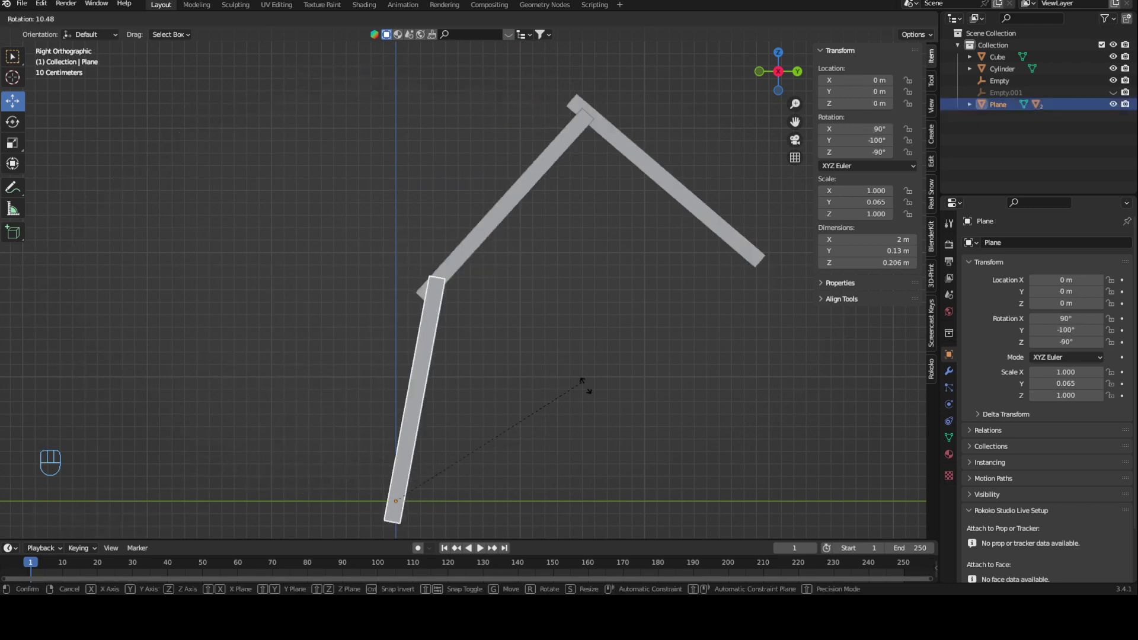
pyautogui.rightClick(470, 208)
pyautogui.click(471, 207)
pyautogui.press('r')
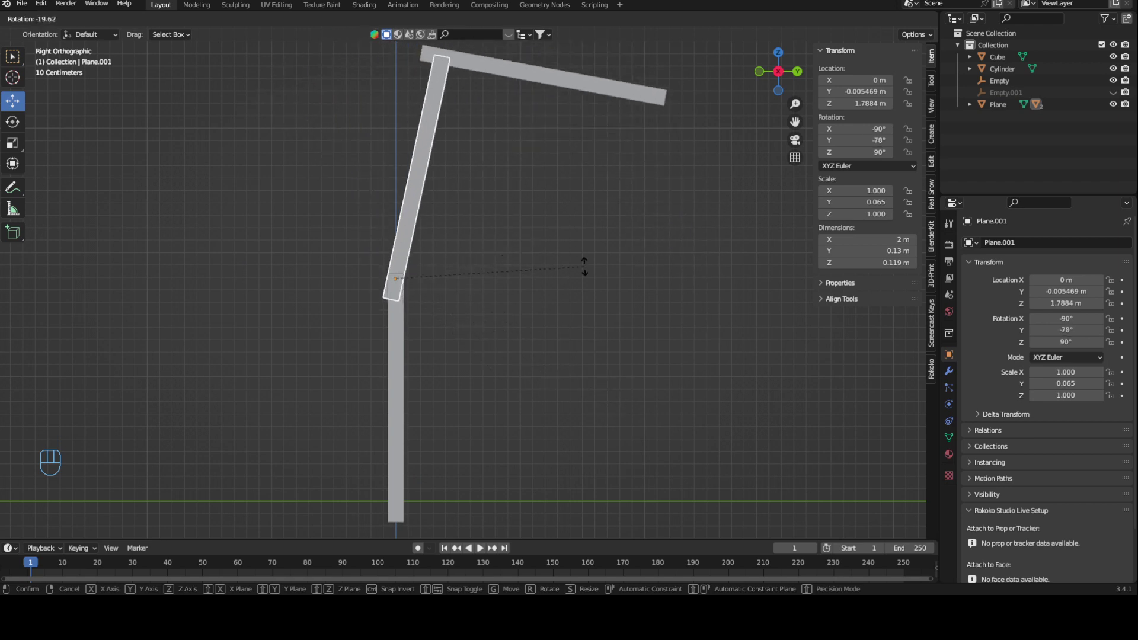
pyautogui.click(605, 182)
pyautogui.click(623, 145)
pyautogui.press('r')
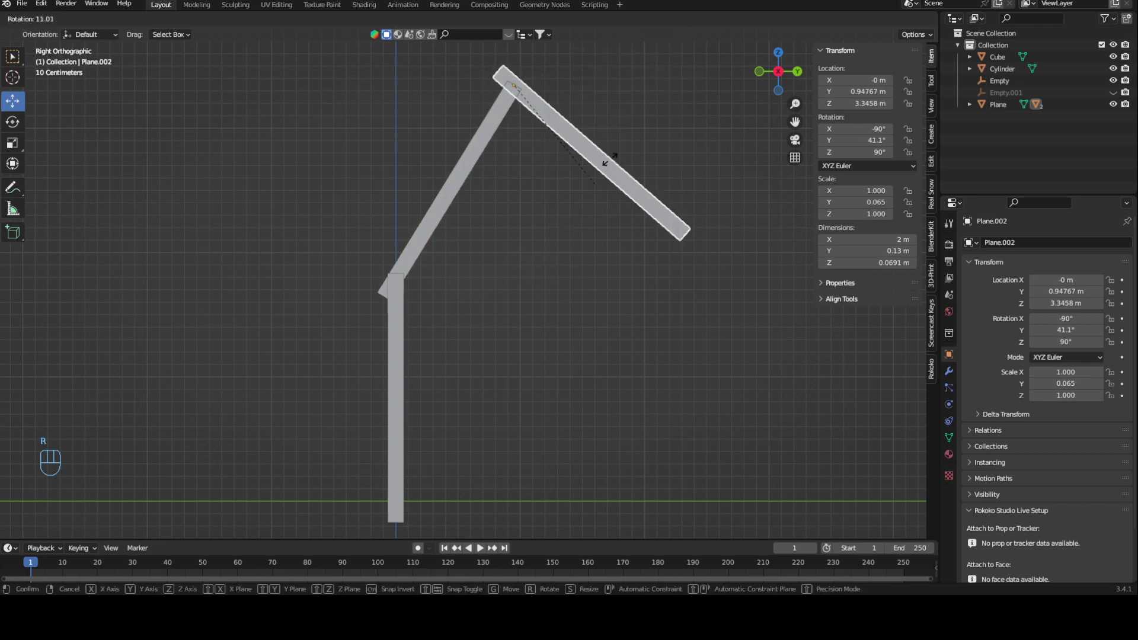
pyautogui.click(608, 155)
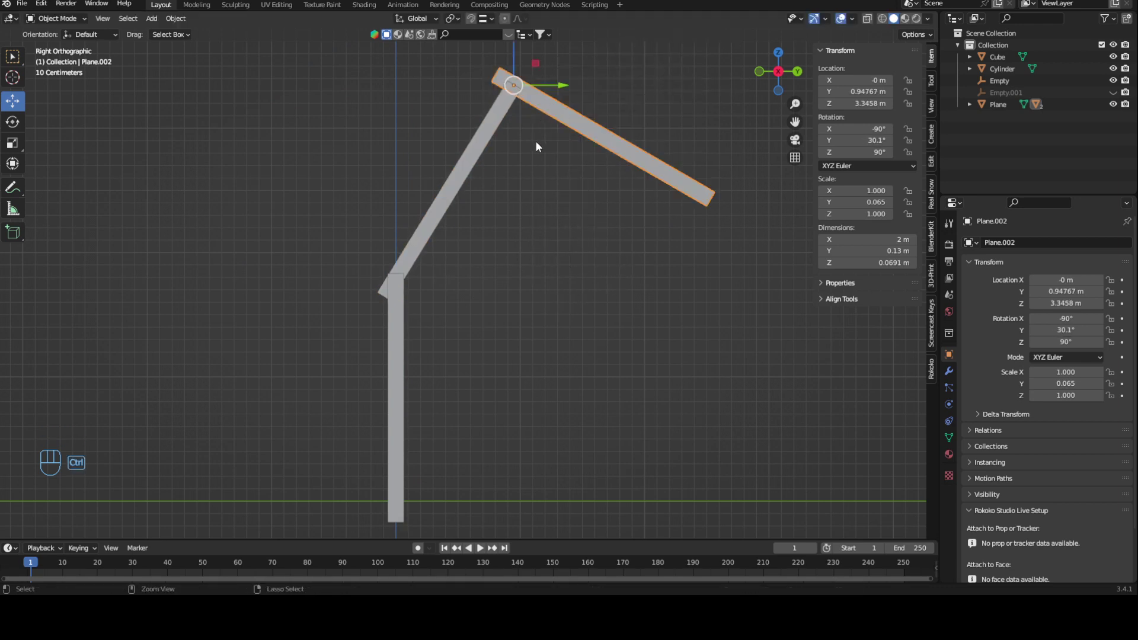
# Undo the parenting of the outer arm segment to the middle segment
pyautogui.hotkey('ctrl', 'z')
pyautogui.hotkey('ctrl', 'z')
pyautogui.hotkey('ctrl', 'z')
pyautogui.hotkey('ctrl', 'z')
pyautogui.hotkey('ctrl', 'z')
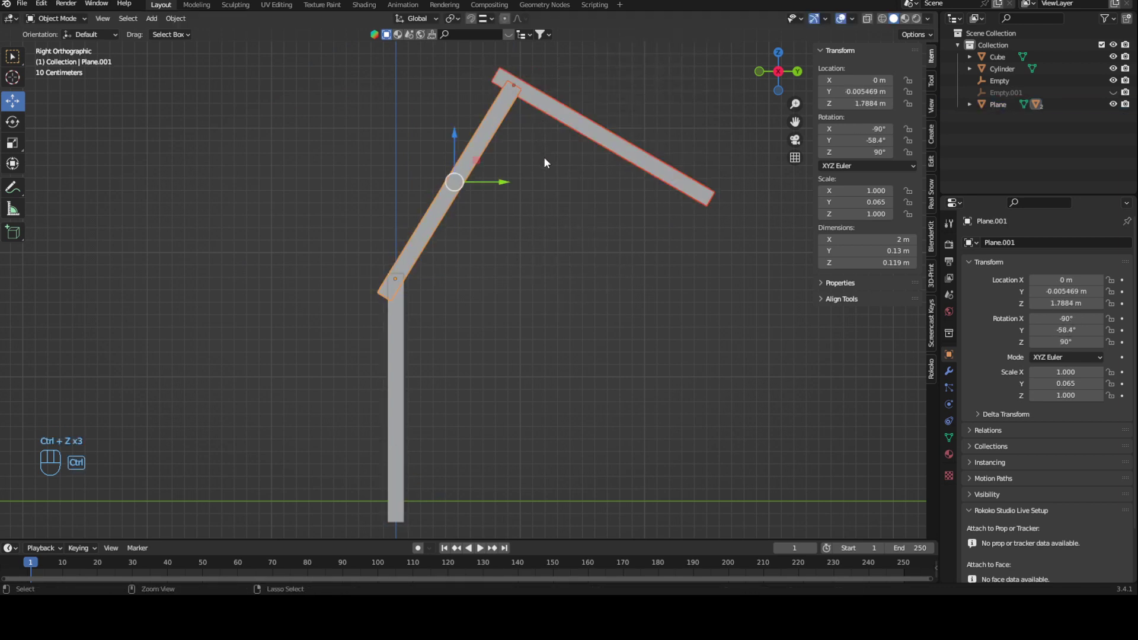
# Parent the outer arm segment (Plane.002) directly to the base segment (Plane) as Object (Keep Transform)
pyautogui.click(581, 116)
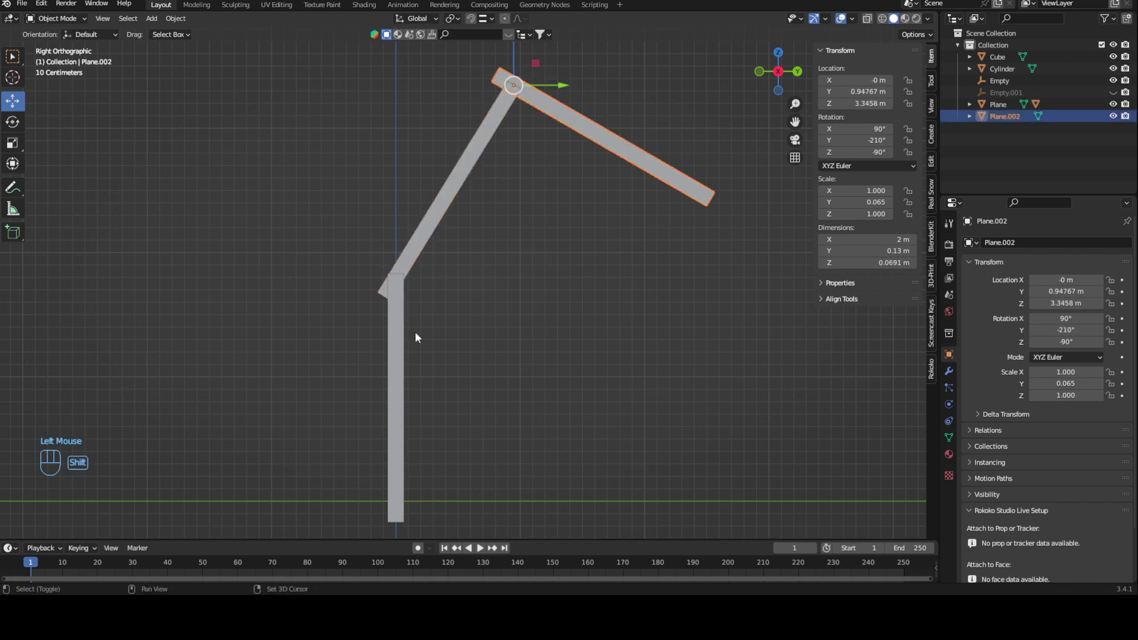
pyautogui.keyDown('shift'); pyautogui.click(397, 345); pyautogui.keyUp('shift')
pyautogui.hotkey('ctrl', 'p')
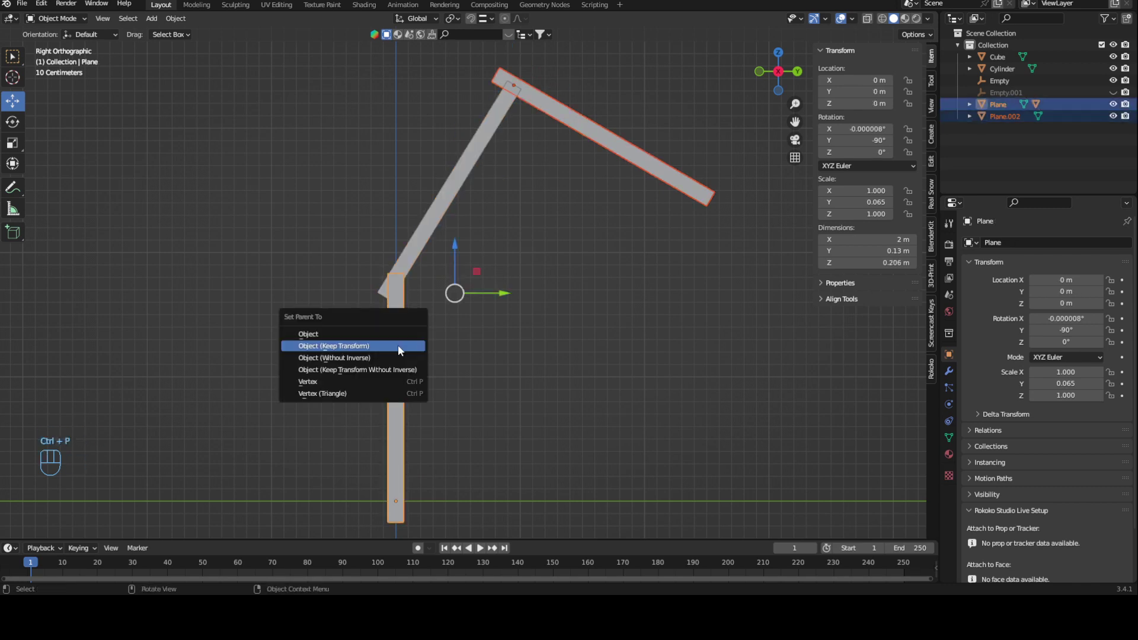
pyautogui.click(397, 346)
# Test-rotate each of the three arm segments with the outer one parented to the base, cancelling every rotation
pyautogui.click(496, 337)
pyautogui.press('r')
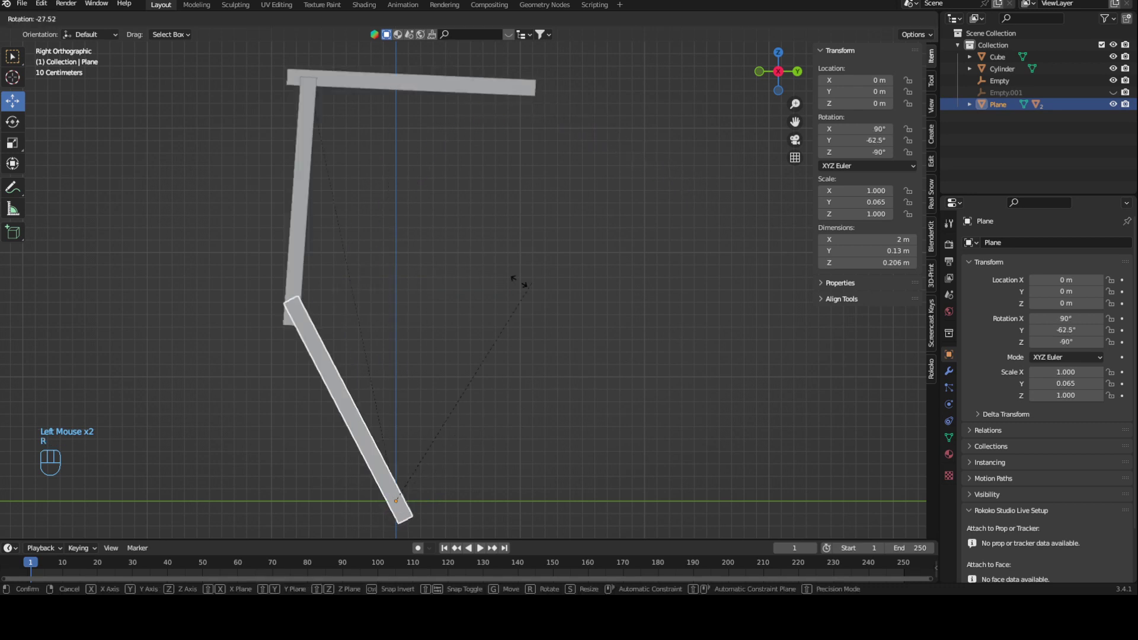
pyautogui.rightClick(512, 259)
pyautogui.click(446, 208)
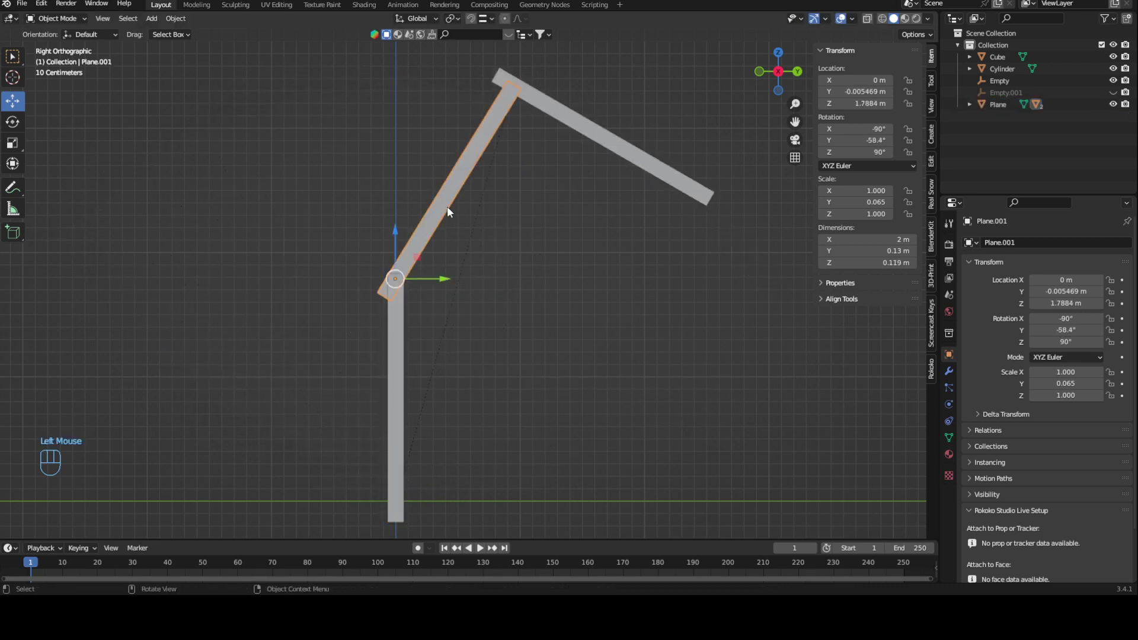
pyautogui.press('r')
pyautogui.click(626, 149)
pyautogui.click(626, 149)
pyautogui.press('r')
pyautogui.click(645, 203)
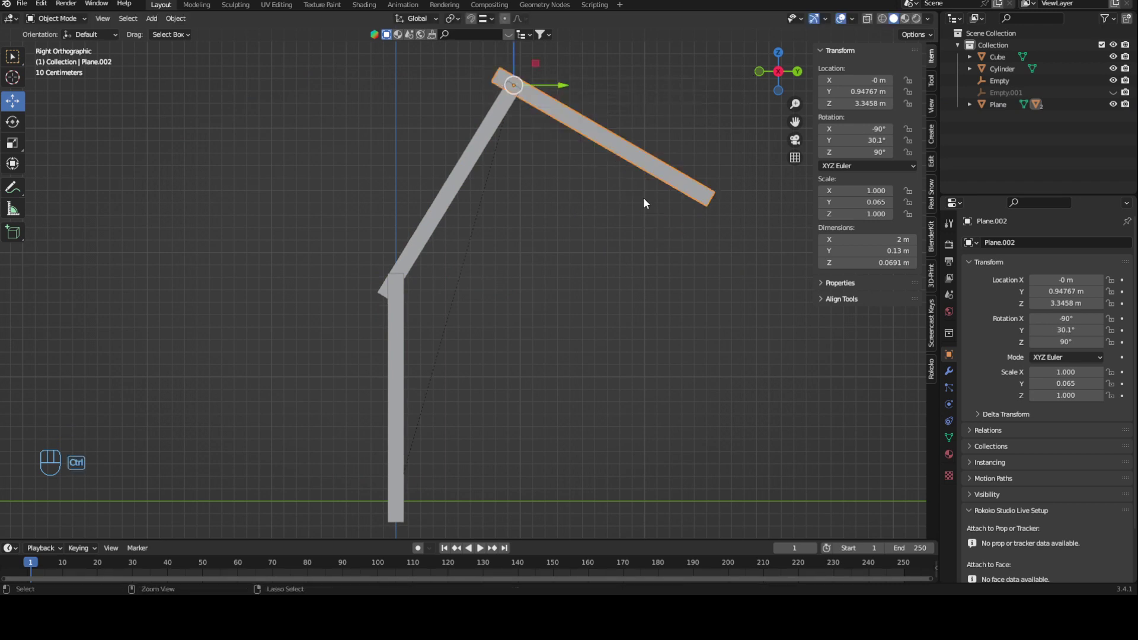
# Undo the remaining parenting so that all three arm segments are independent objects again
pyautogui.hotkey('ctrl', 'z')
pyautogui.hotkey('ctrl', 'z')
pyautogui.hotkey('ctrl', 'z')
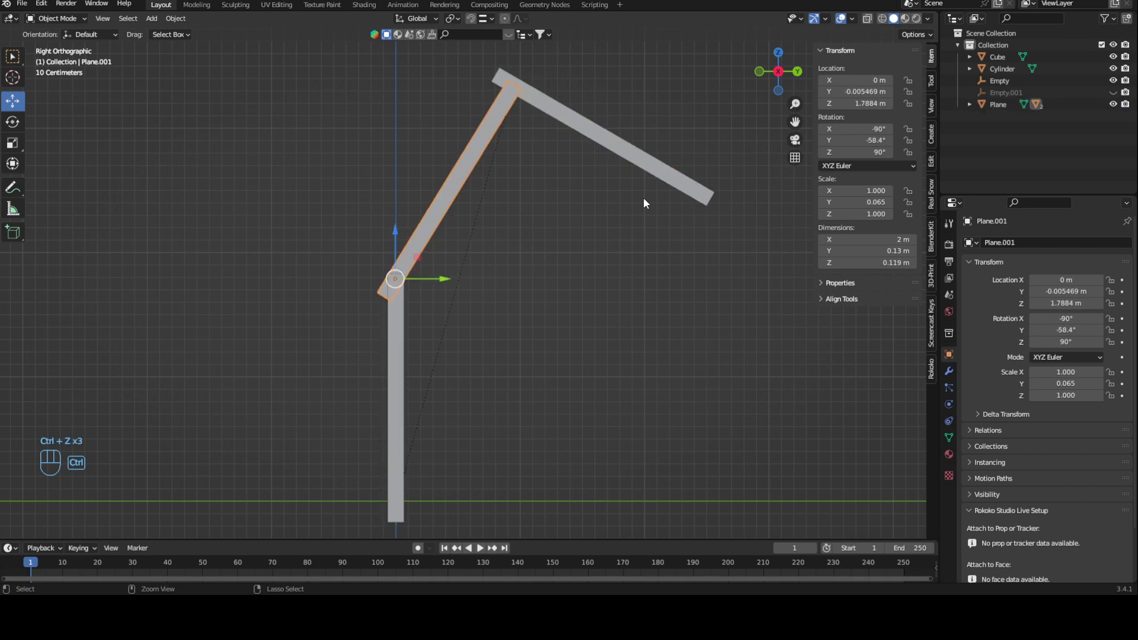
pyautogui.hotkey('ctrl', 'z')
pyautogui.hotkey('ctrl', 'z')
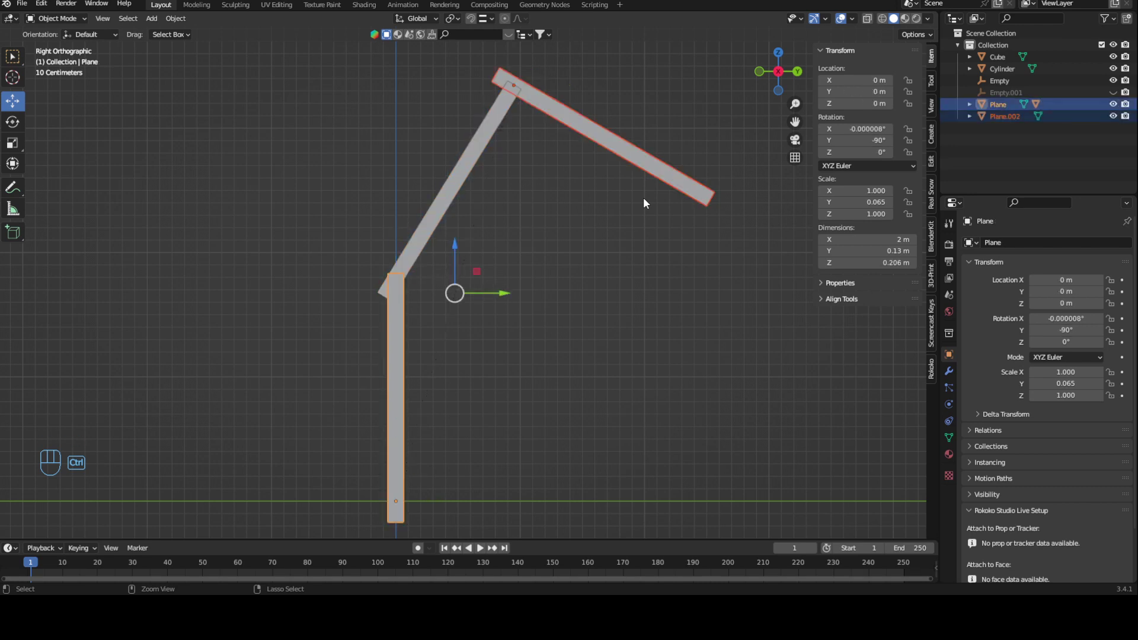
pyautogui.hotkey('ctrl', 'z')
pyautogui.hotkey('ctrl', 'z')
pyautogui.hotkey('ctrl', 'z')
pyautogui.hotkey('ctrl', 'z')
pyautogui.hotkey('ctrl', 'z')
pyautogui.hotkey('ctrl', 'z')
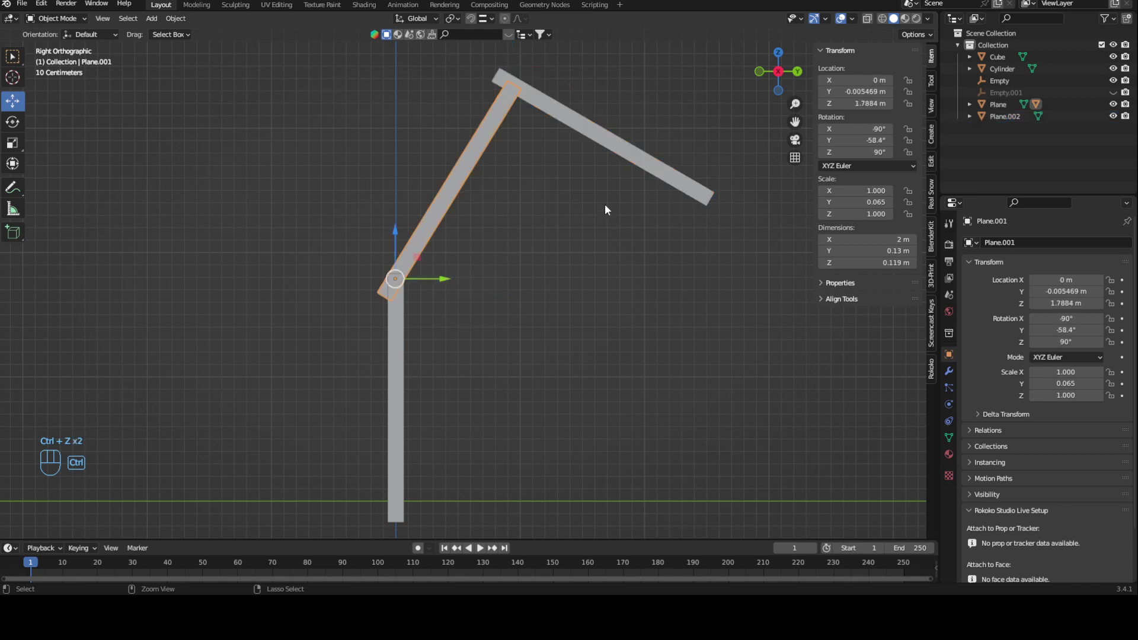
pyautogui.hotkey('ctrl', 'z')
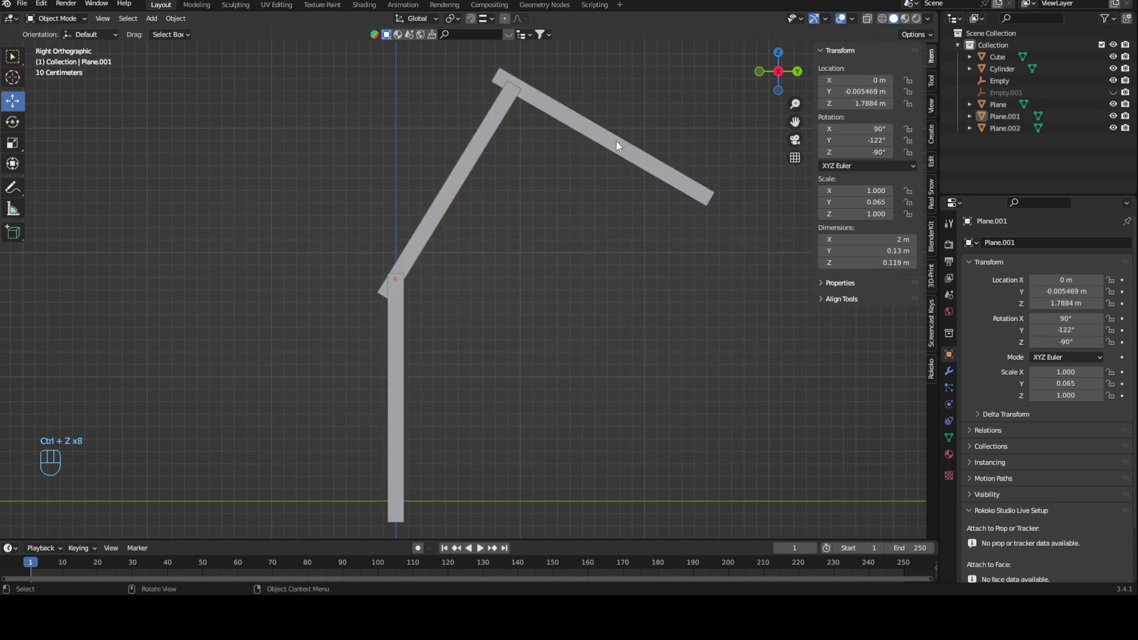
# Unhide the circular empty (Empty.001) and parent the middle arm segment (Plane.001) to it as Object (Keep Transform)
pyautogui.click(1116, 92)
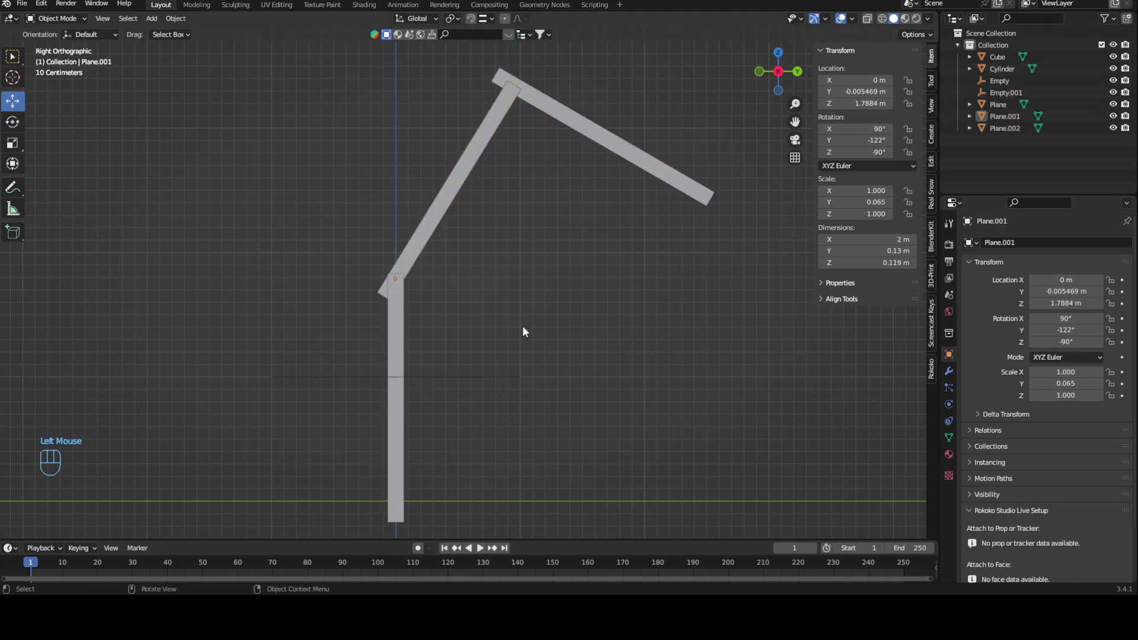
pyautogui.moveTo(522, 326); pyautogui.dragTo(477, 323, button='middle')
pyautogui.click(495, 464)
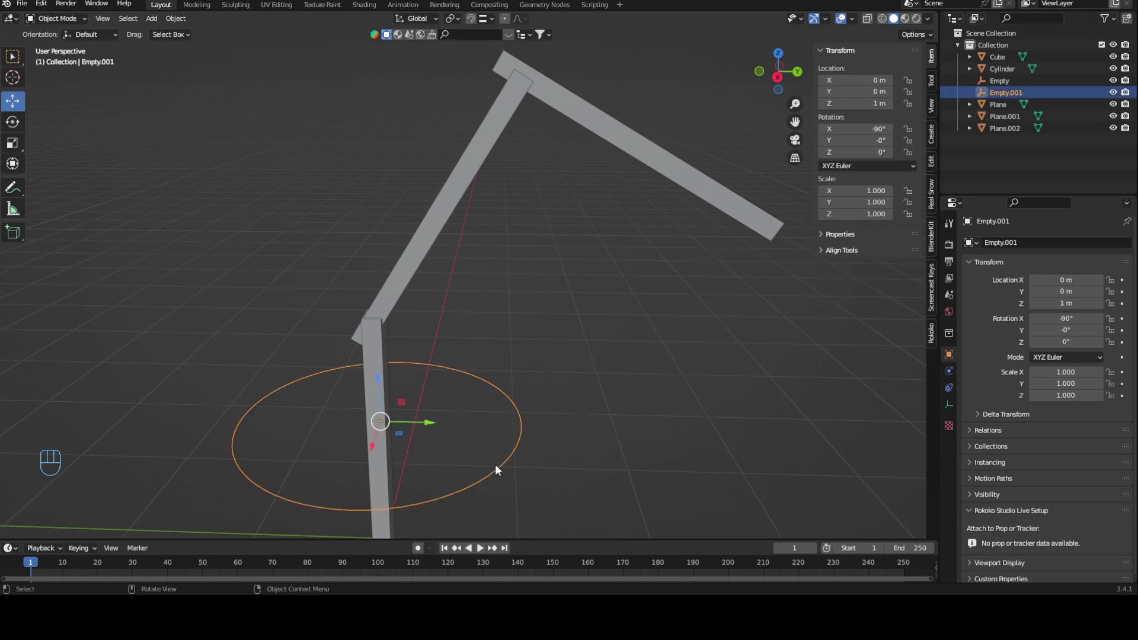
pyautogui.keyDown('shift'); pyautogui.click(430, 252); pyautogui.keyUp('shift')
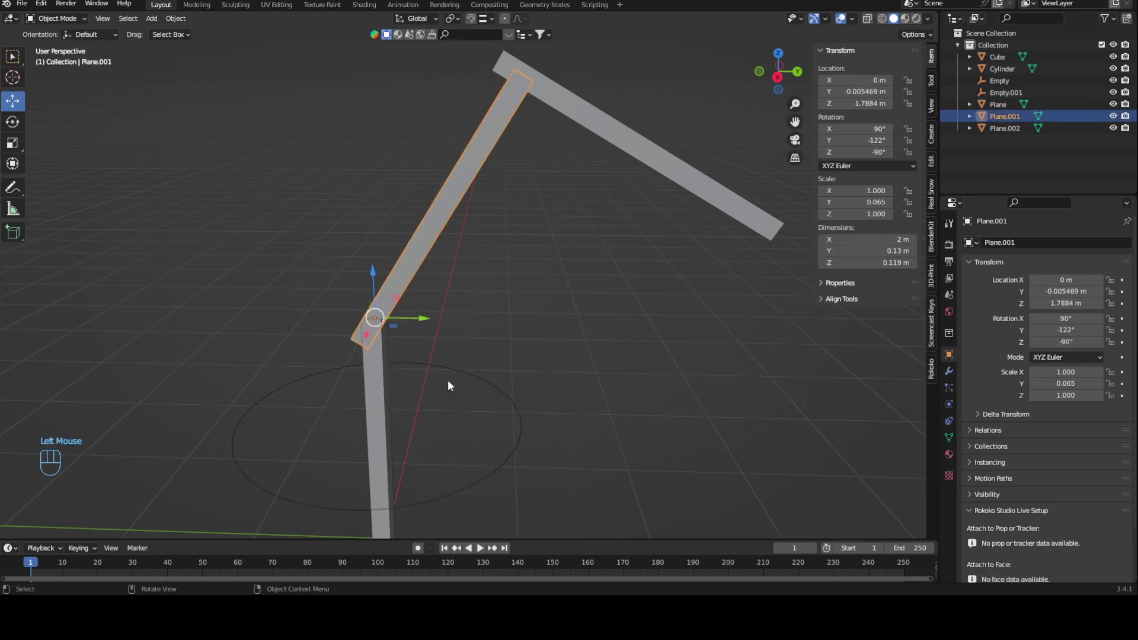
pyautogui.keyDown('shift'); pyautogui.click(522, 437); pyautogui.keyUp('shift')
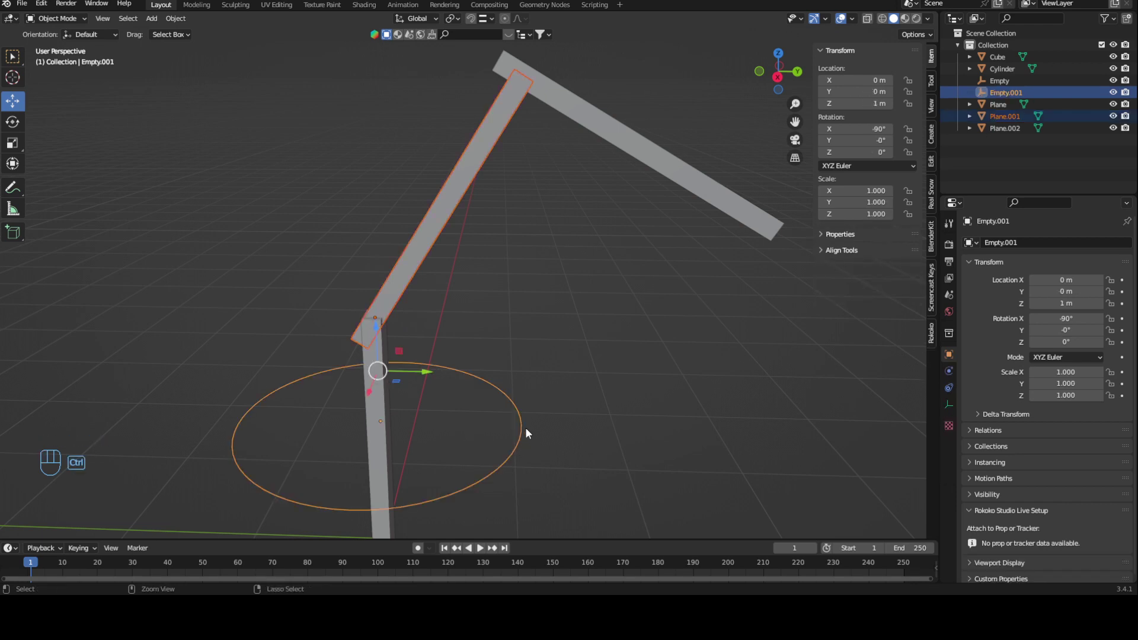
pyautogui.hotkey('ctrl', 'p')
pyautogui.click(525, 428)
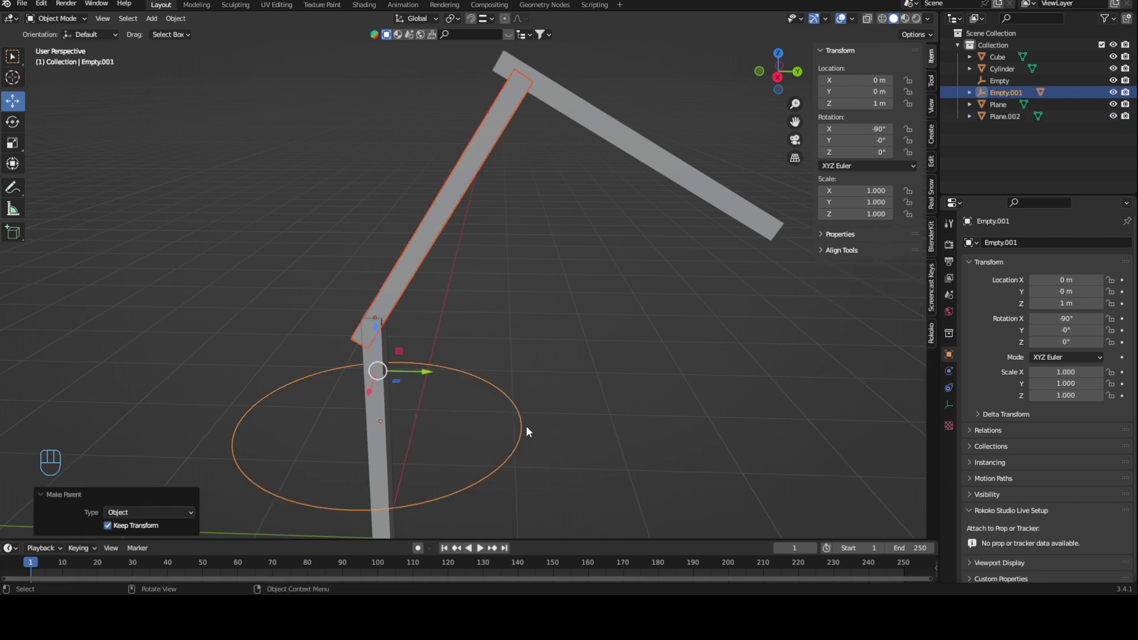
# Parent the outer arm segment (Plane.002) to the middle segment (Plane.001) as Object (Keep Transform)
pyautogui.click(669, 151)
pyautogui.keyDown('shift'); pyautogui.click(501, 134); pyautogui.keyUp('shift')
pyautogui.hotkey('ctrl', 'p')
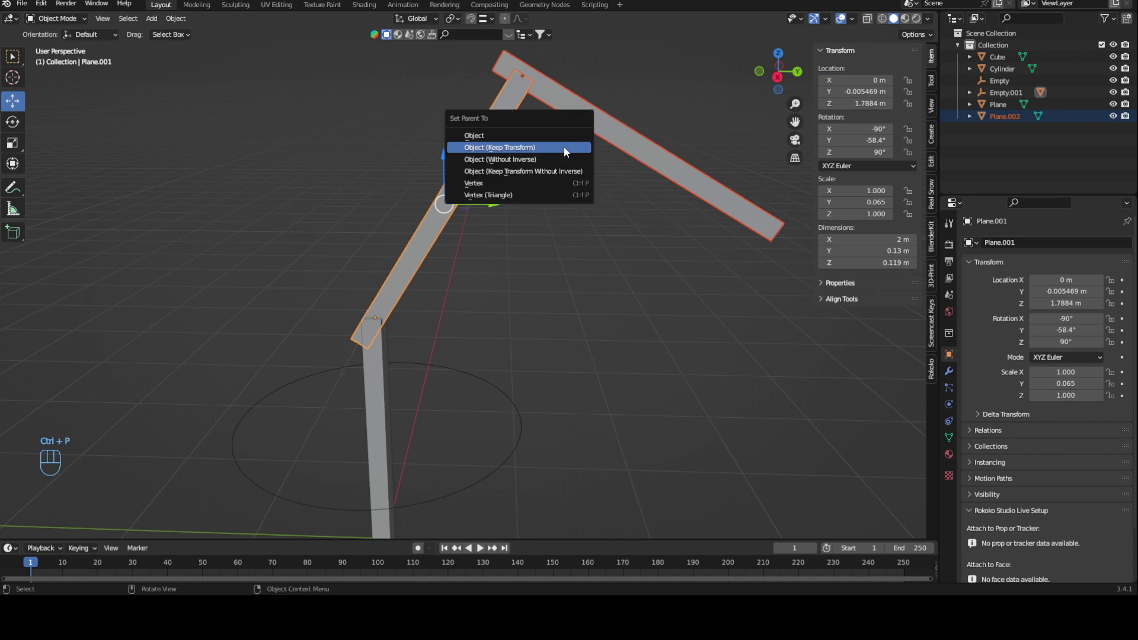
pyautogui.click(564, 147)
# Test-move Empty.001 in the right view with the middle and outer segments attached, and cancel the move
pyautogui.moveTo(516, 278); pyautogui.dragTo(490, 317, button='middle')
pyautogui.click(481, 432)
pyautogui.keyDown('alt'); pyautogui.moveTo(481, 432); pyautogui.dragTo(616, 398, button='middle'); pyautogui.keyUp('alt')
pyautogui.press('g')
pyautogui.rightClick(603, 335)
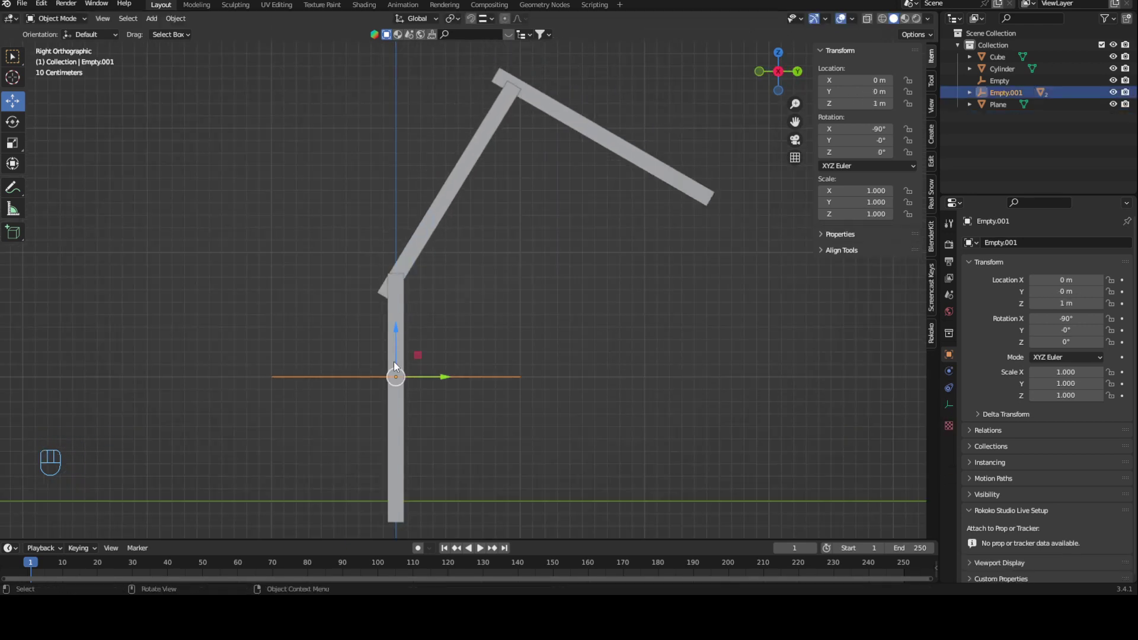
# Parent Empty.001 to the base arm segment (Plane) as Object (Keep Transform)
pyautogui.moveTo(394, 362); pyautogui.dragTo(449, 365, button='middle')
pyautogui.click(381, 389)
pyautogui.keyDown('shift'); pyautogui.click(392, 423); pyautogui.keyUp('shift')
pyautogui.keyDown('shift'); pyautogui.click(393, 423); pyautogui.keyUp('shift')
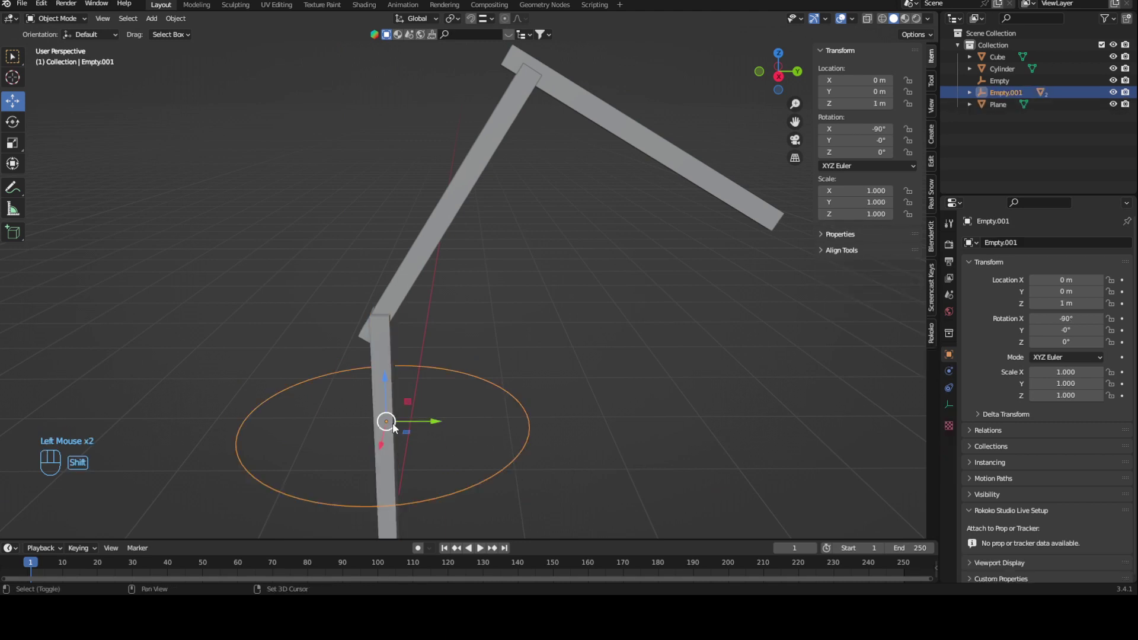
pyautogui.keyDown('shift'); pyautogui.click(392, 411); pyautogui.keyUp('shift')
pyautogui.hotkey('ctrl', 'p')
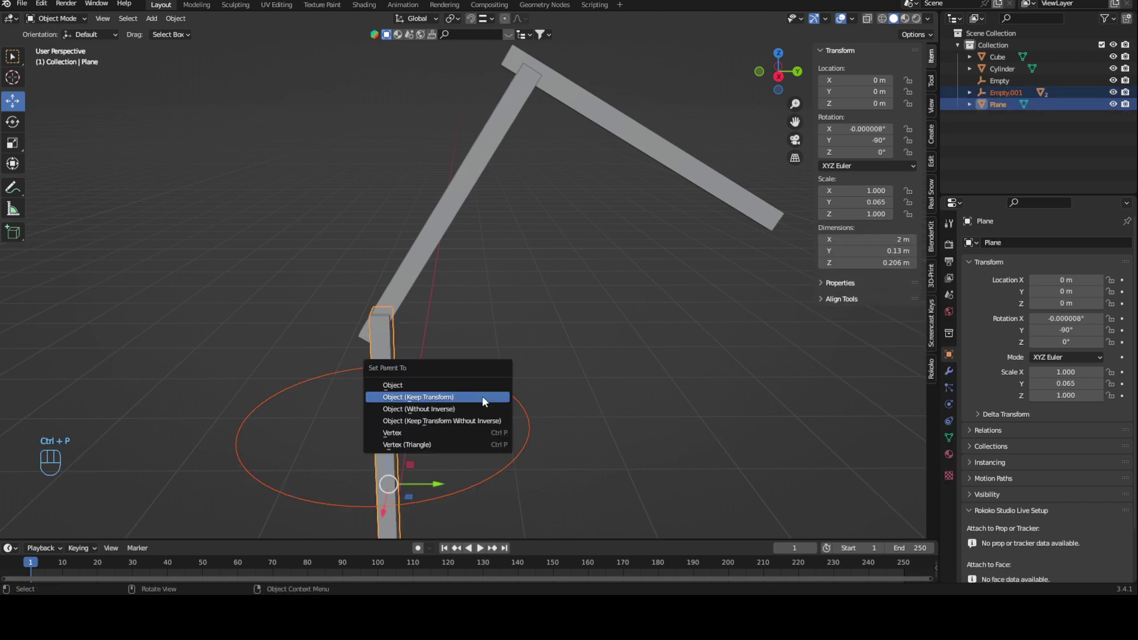
pyautogui.click(482, 396)
# Test-move Empty.001 in the right view and test-rotate it in the top view, cancelling both transforms
pyautogui.click(519, 462)
pyautogui.keyDown('alt'); pyautogui.moveTo(519, 462); pyautogui.dragTo(614, 454, button='middle'); pyautogui.keyUp('alt')
pyautogui.press('g')
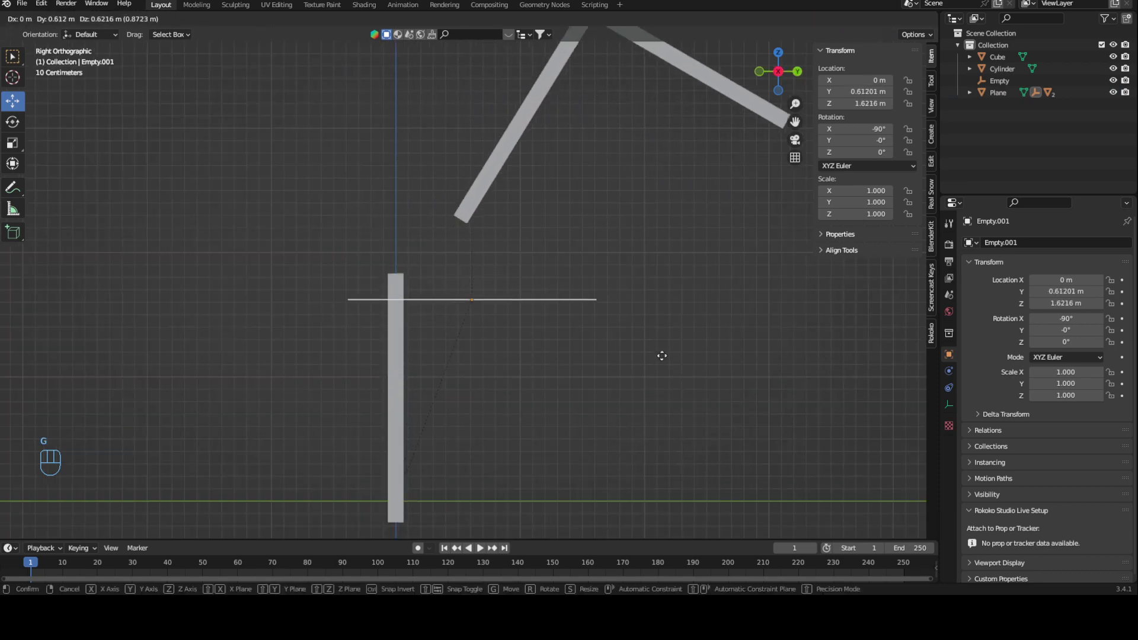
pyautogui.rightClick(625, 376)
pyautogui.keyDown('alt'); pyautogui.moveTo(625, 377); pyautogui.dragTo(617, 407, button='middle'); pyautogui.keyUp('alt')
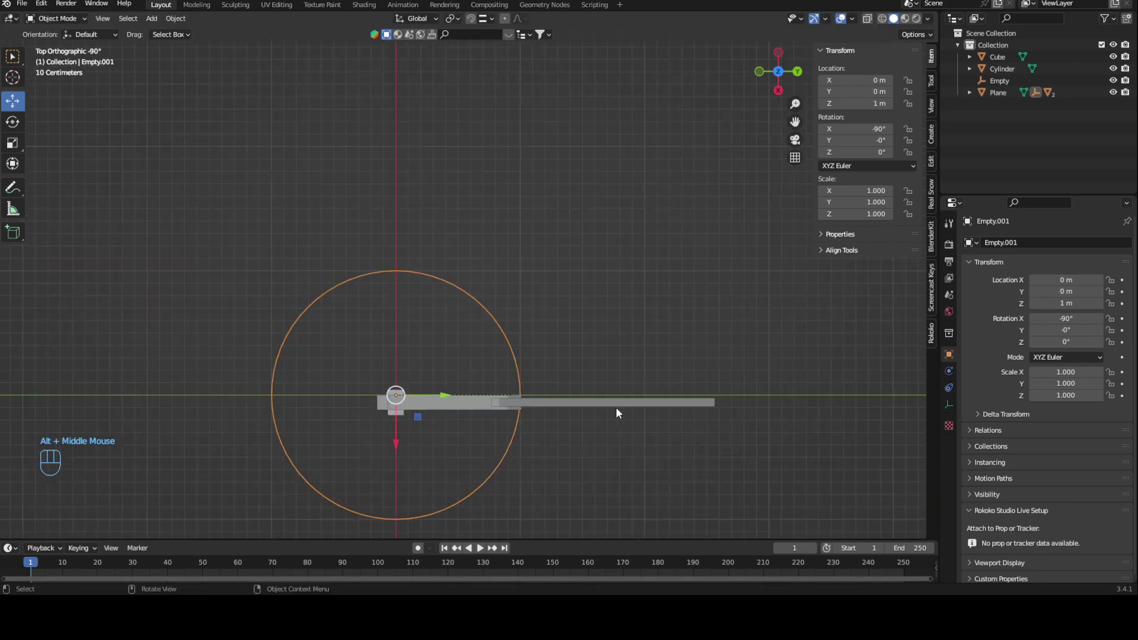
pyautogui.press('r')
pyautogui.rightClick(508, 406)
# Test-rotate the middle, outer and base arm segments one by one in the right view, cancelling every rotation
pyautogui.moveTo(508, 407); pyautogui.dragTo(596, 218, button='middle')
pyautogui.click(597, 219)
pyautogui.keyDown('alt'); pyautogui.moveTo(665, 261); pyautogui.dragTo(650, 258, button='middle'); pyautogui.keyUp('alt')
pyautogui.keyDown('alt'); pyautogui.moveTo(650, 259); pyautogui.dragTo(634, 256, button='middle'); pyautogui.keyUp('alt')
pyautogui.click(442, 210)
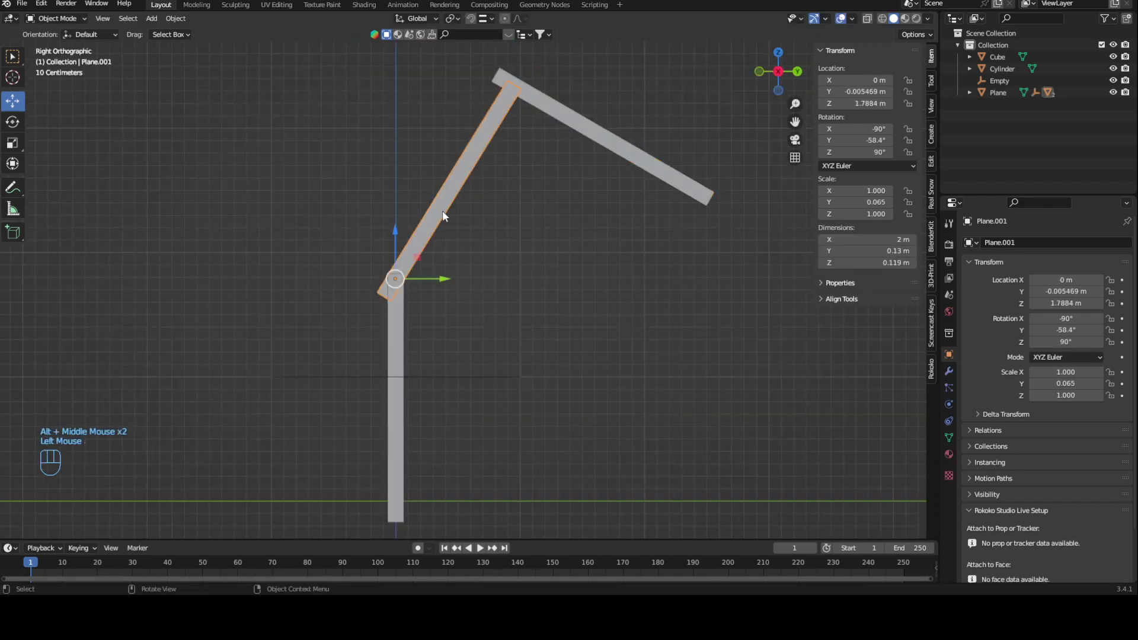
pyautogui.press('r')
pyautogui.rightClick(530, 258)
pyautogui.click(616, 154)
pyautogui.press('r')
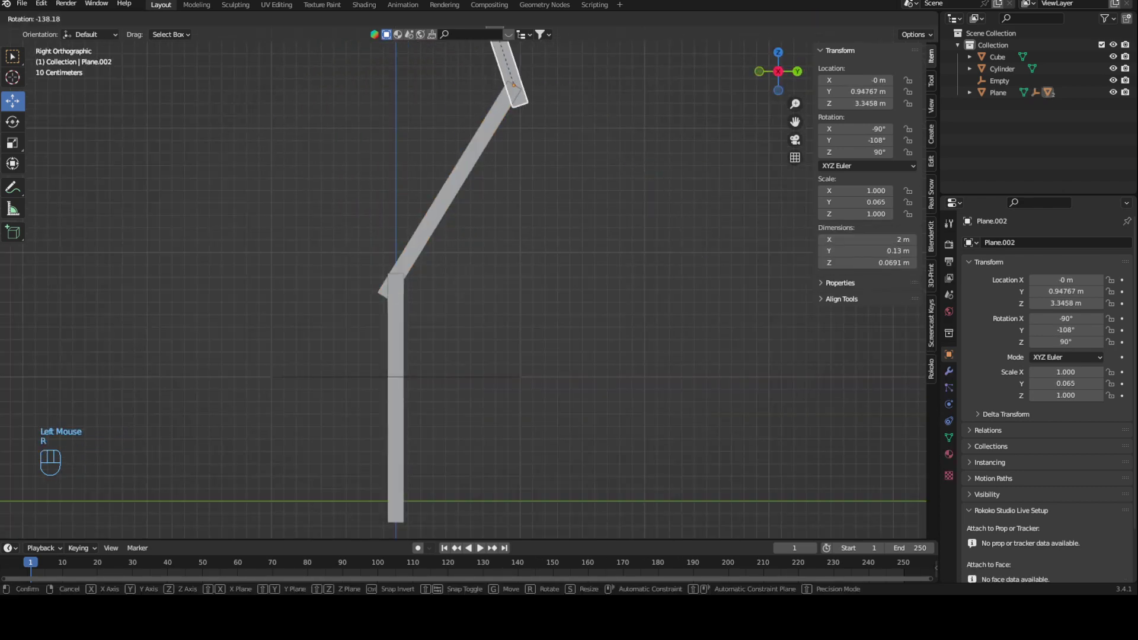
pyautogui.click(613, 156)
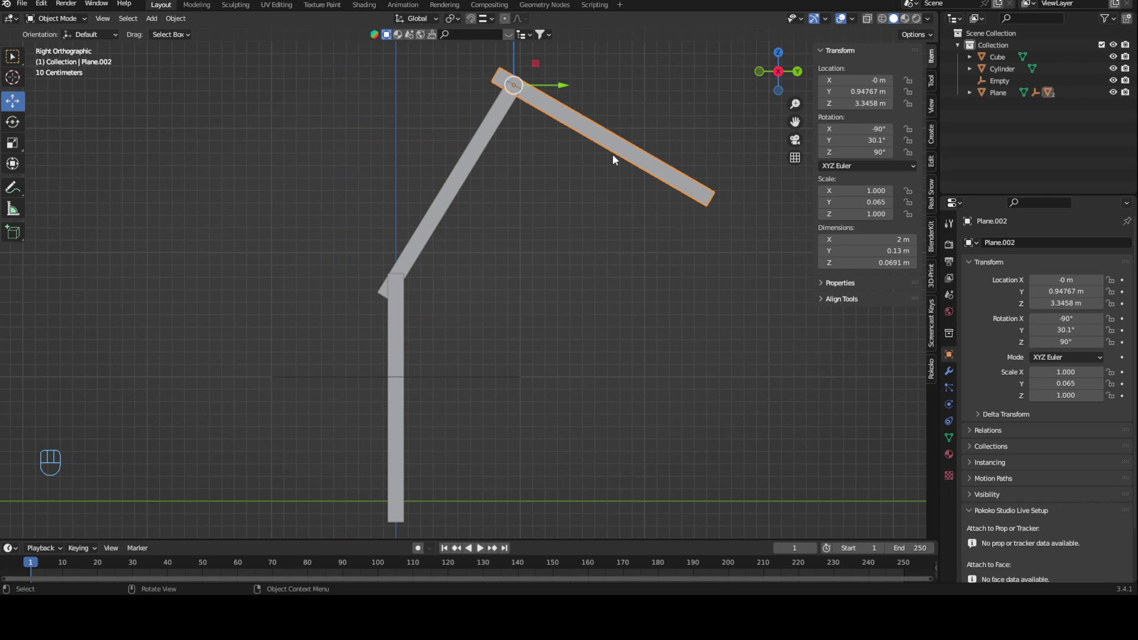
pyautogui.click(404, 421)
pyautogui.press('r')
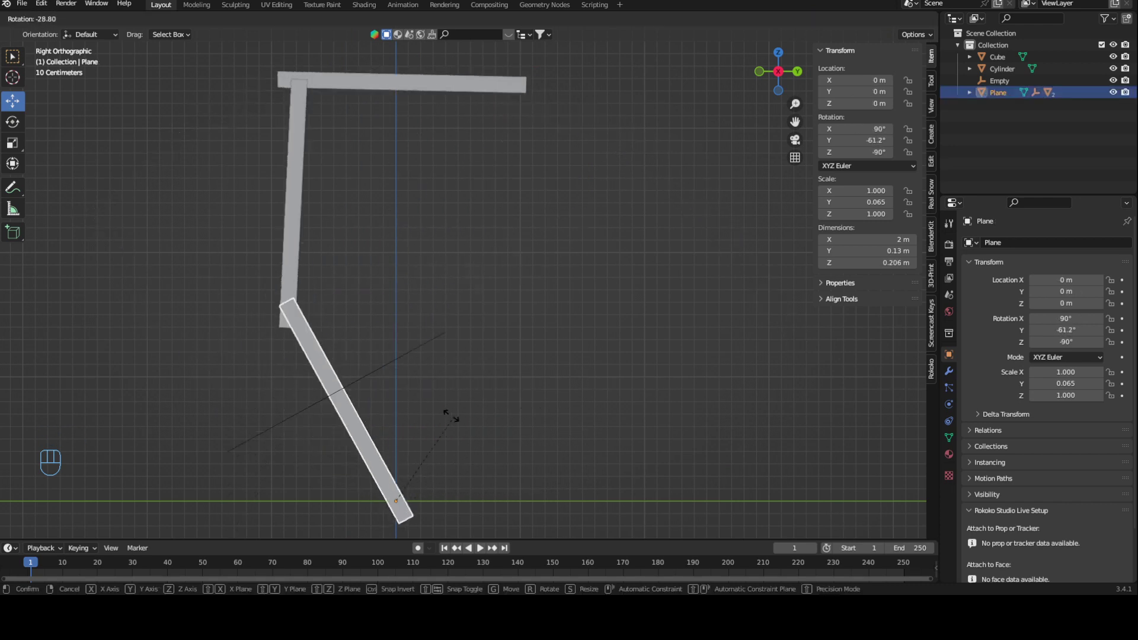
pyautogui.click(550, 430)
# Hide the base arm segment to expose the empty, undo the hiding, and test-move the segment without keeping the move
pyautogui.moveTo(549, 430); pyautogui.dragTo(529, 330, button='middle')
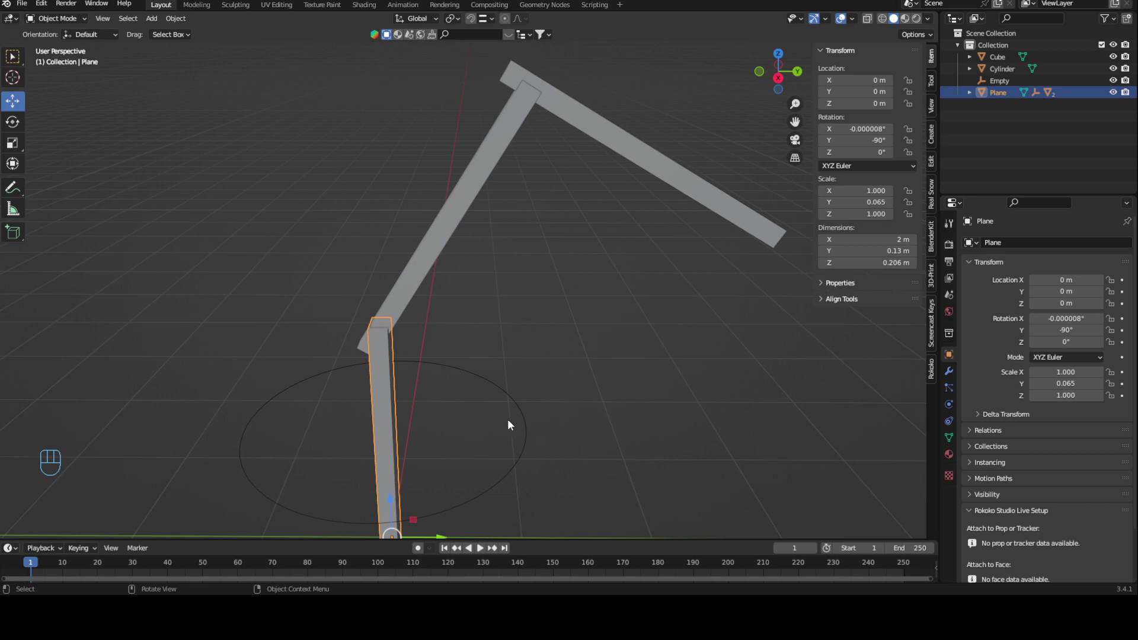
pyautogui.click(524, 435)
pyautogui.moveTo(486, 415); pyautogui.dragTo(362, 472, button='middle')
pyautogui.click(372, 382)
pyautogui.press('Delete')
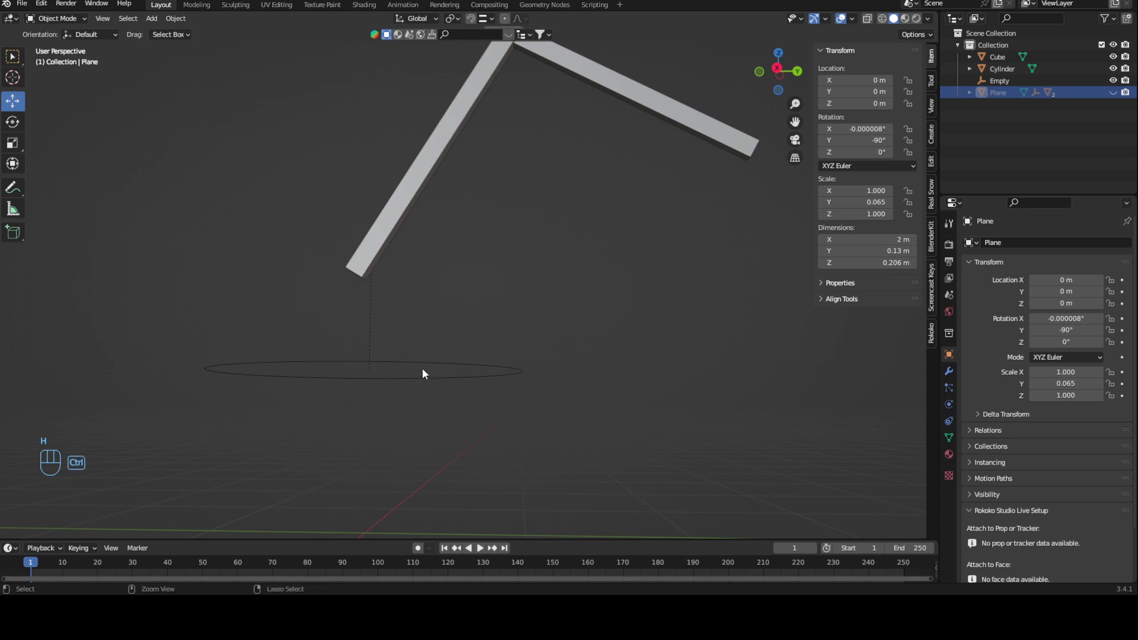
pyautogui.hotkey('ctrl', 'z')
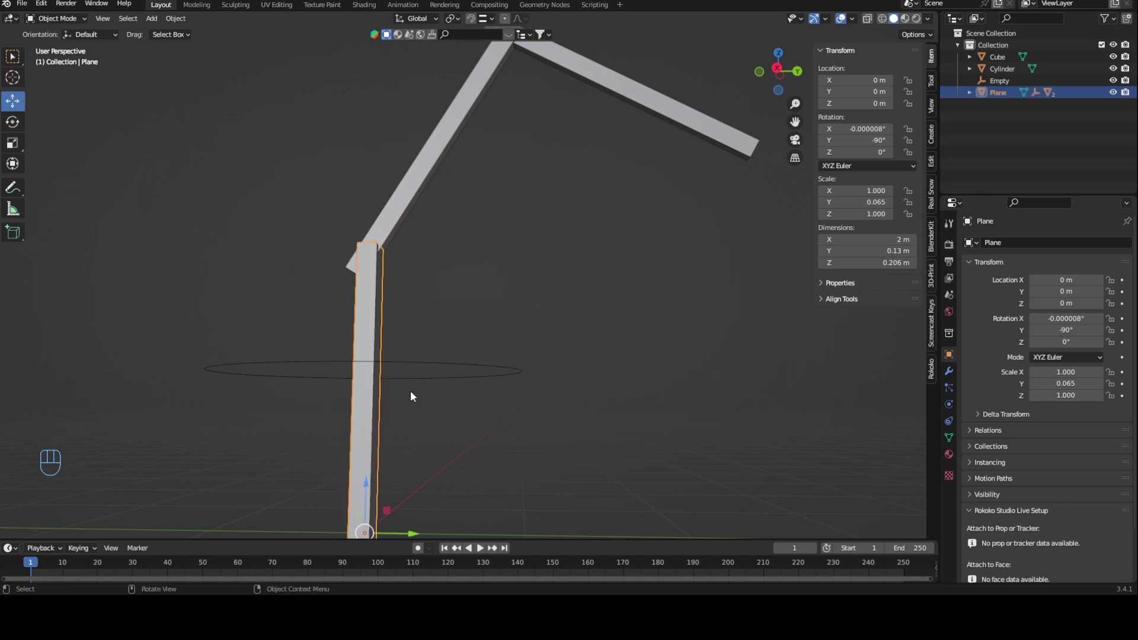
pyautogui.press('g')
pyautogui.rightClick(477, 385)
# Parent the small notched block (Cube) to the cylinder as Object (Keep Transform)
pyautogui.moveTo(457, 305); pyautogui.dragTo(577, 345, button='middle')
pyautogui.click(603, 296)
pyautogui.click(438, 248)
pyautogui.moveTo(438, 248); pyautogui.dragTo(581, 264, button='middle')
pyautogui.keyDown('shift'); pyautogui.click(593, 285); pyautogui.keyUp('shift')
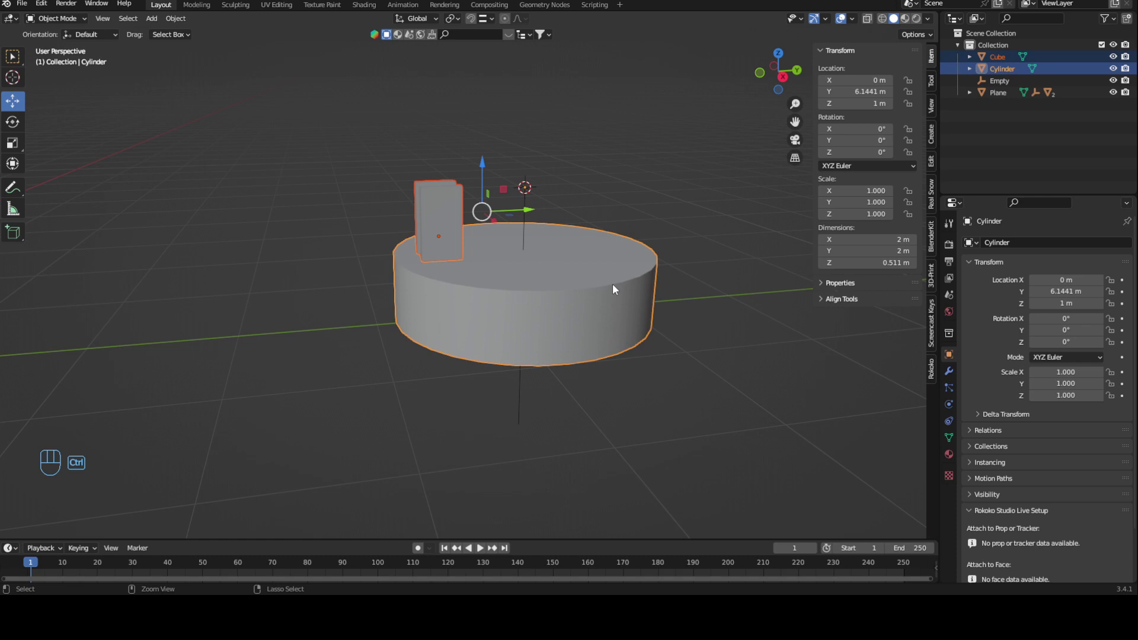
pyautogui.hotkey('ctrl', 'p')
pyautogui.click(613, 283)
# Parent the cylinder to the empty beneath it (Empty) as Object (Keep Transform)
pyautogui.moveTo(566, 232); pyautogui.dragTo(561, 258, button='middle')
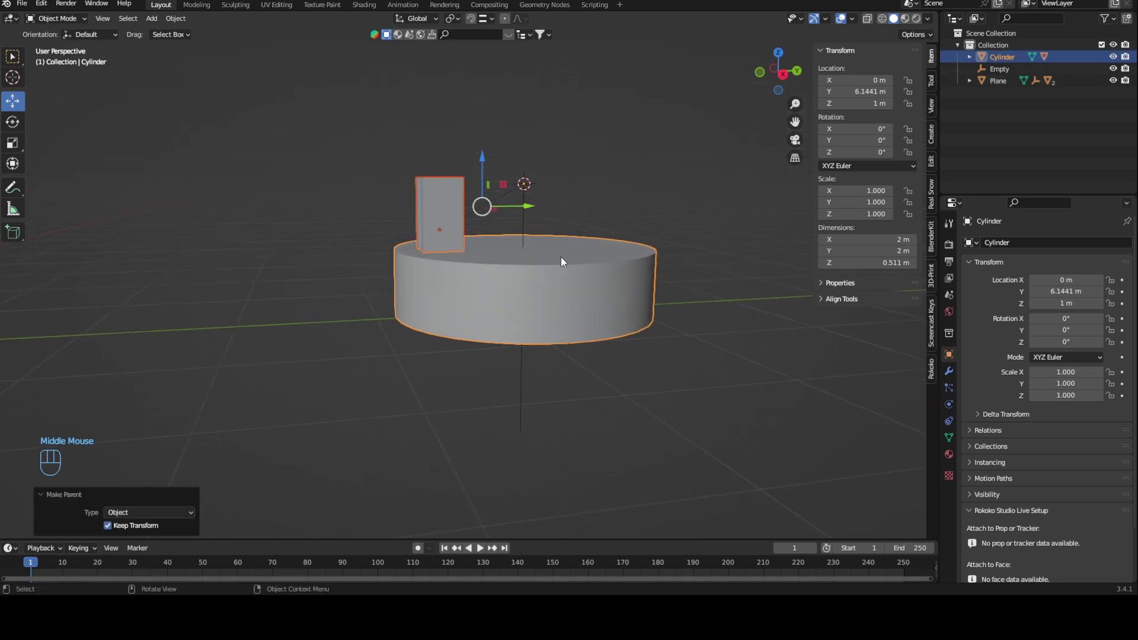
pyautogui.click(545, 266)
pyautogui.keyDown('shift'); pyautogui.click(519, 403); pyautogui.keyUp('shift')
pyautogui.hotkey('ctrl', 'p')
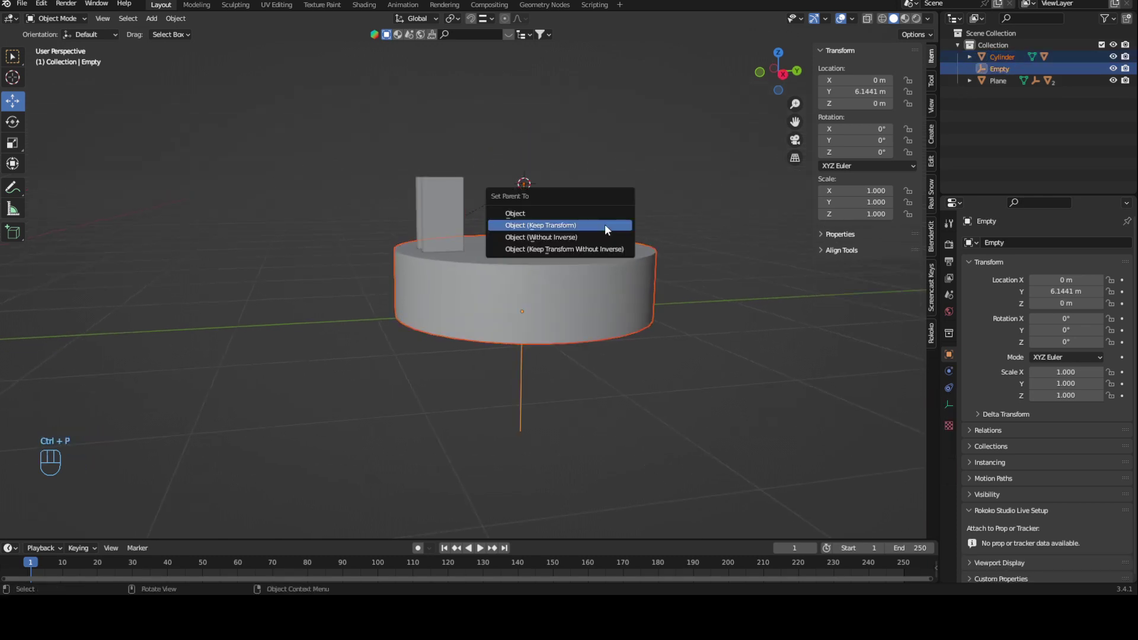
pyautogui.click(605, 225)
# Test-move the empty under the cylinder in the right view, and cancel the move
pyautogui.click(525, 359)
pyautogui.keyDown('alt'); pyautogui.moveTo(663, 364); pyautogui.dragTo(698, 364, button='middle'); pyautogui.keyUp('alt')
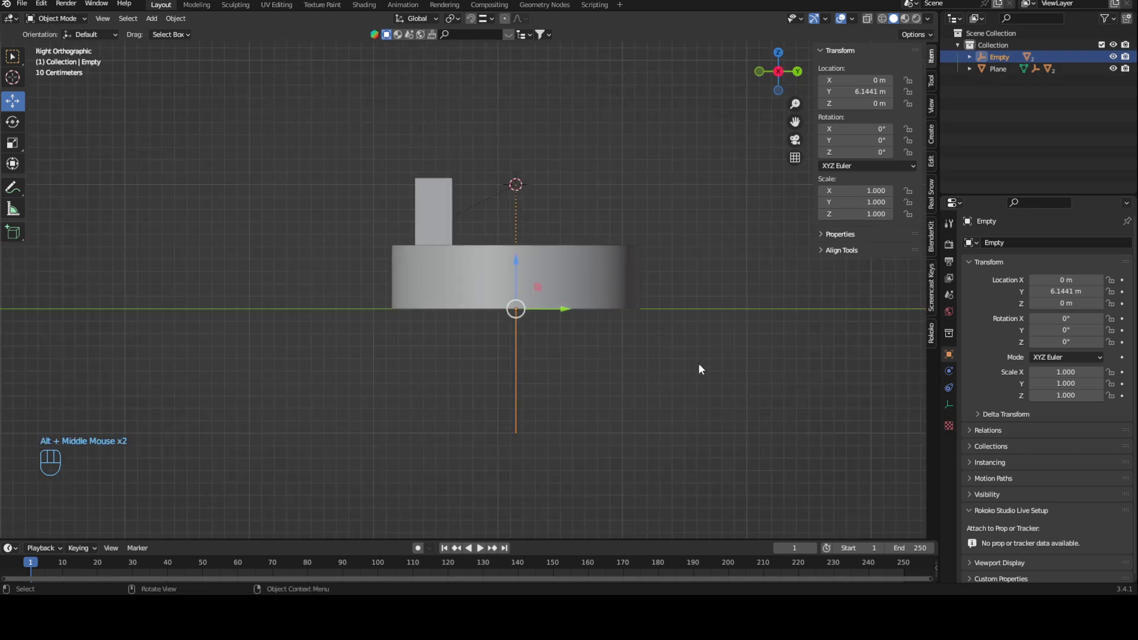
pyautogui.press('g')
pyautogui.rightClick(706, 269)
# Test-rotate the cylinder in the top view and in a perspective view, cancelling both rotations
pyautogui.click(629, 242)
pyautogui.keyDown('alt'); pyautogui.moveTo(628, 242); pyautogui.dragTo(629, 273, button='middle'); pyautogui.keyUp('alt')
pyautogui.press('r')
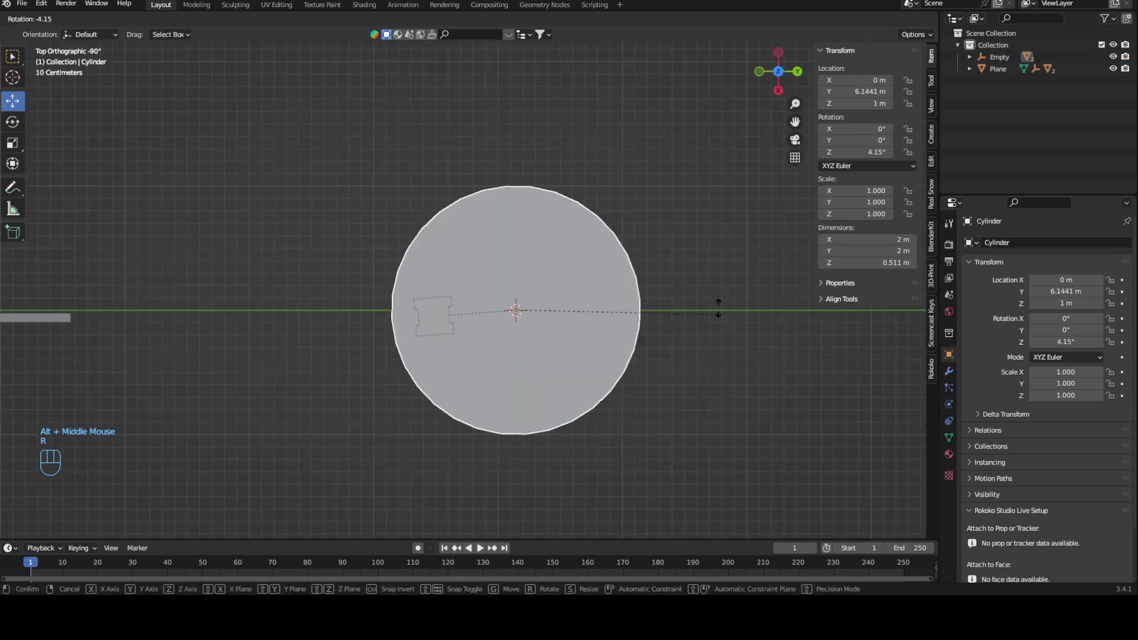
pyautogui.rightClick(654, 391)
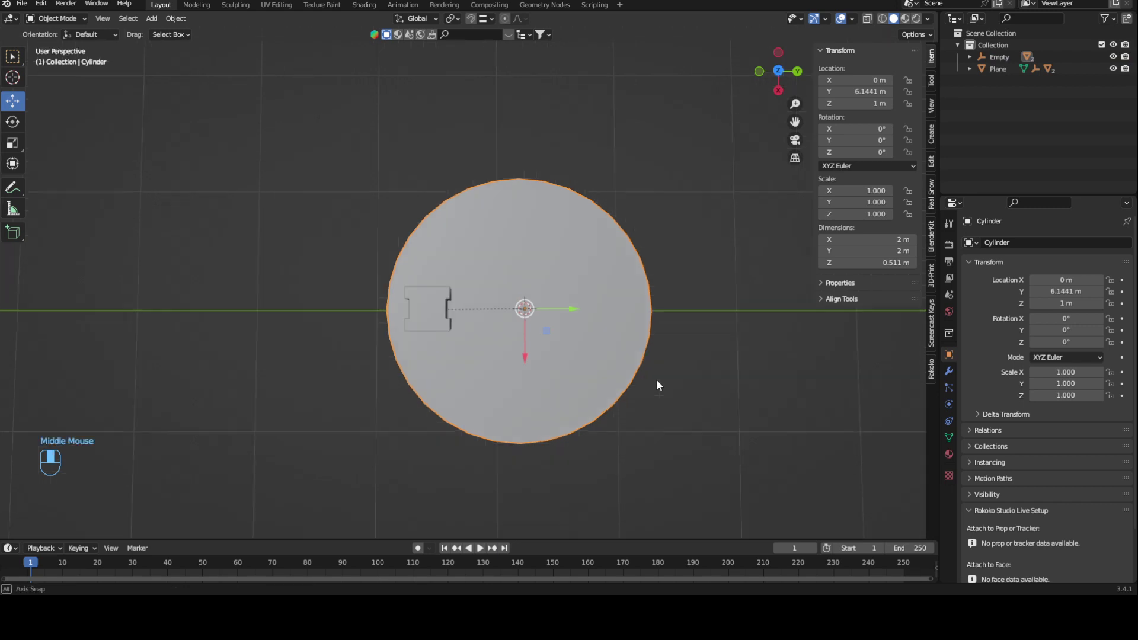
pyautogui.moveTo(656, 380); pyautogui.dragTo(717, 301, button='middle')
pyautogui.press('r')
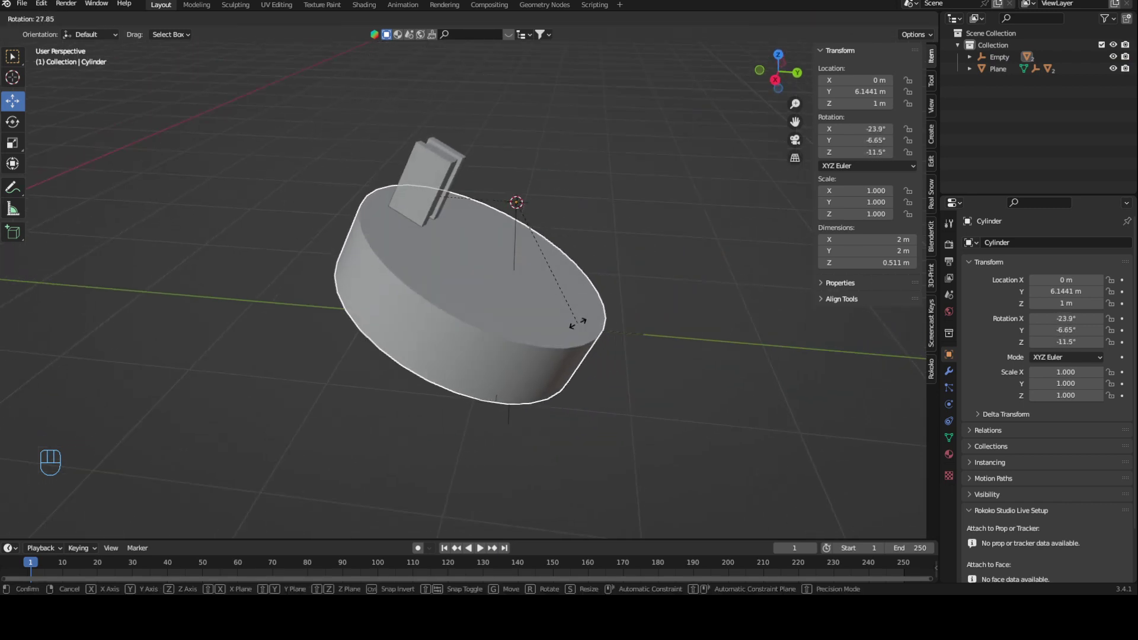
pyautogui.rightClick(579, 322)
# Try moving the notched block on its own while it is parented to the cylinder, and undo the move
pyautogui.click(440, 240)
pyautogui.moveTo(581, 216); pyautogui.dragTo(484, 260, button='middle')
pyautogui.moveTo(484, 261); pyautogui.dragTo(676, 279)
pyautogui.hotkey('ctrl', 'z')
pyautogui.keyDown('alt'); pyautogui.moveTo(699, 288); pyautogui.dragTo(559, 197, button='middle'); pyautogui.keyUp('alt')
pyautogui.moveTo(483, 358); pyautogui.dragTo(584, 326, button='middle')
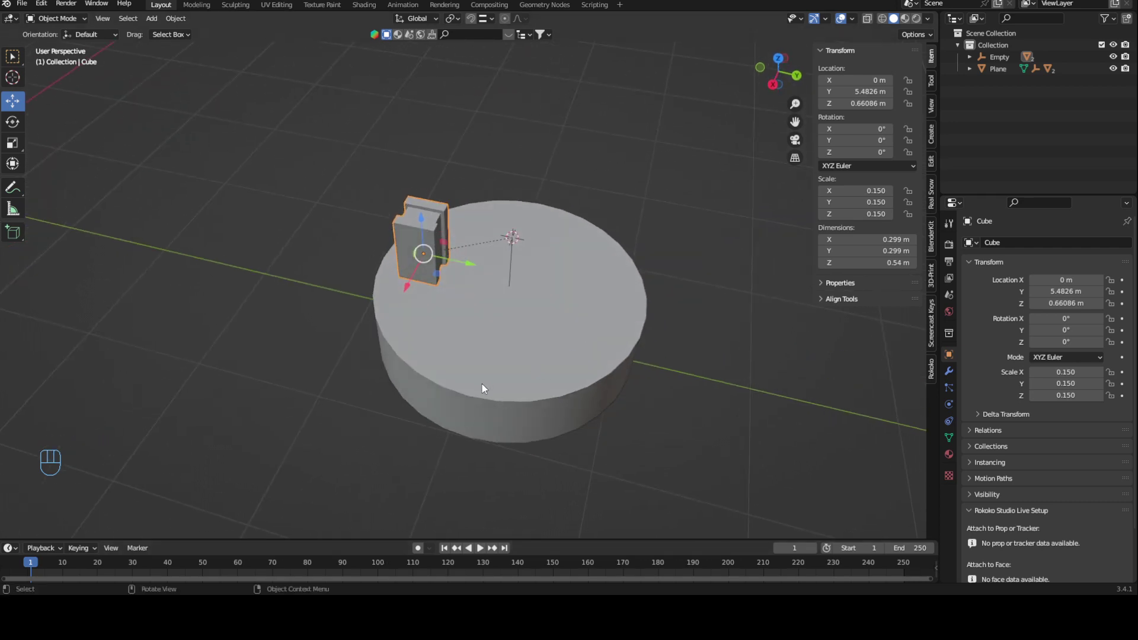
# Set the animation's end frame to 60 and turn on auto keying
pyautogui.click(923, 547)
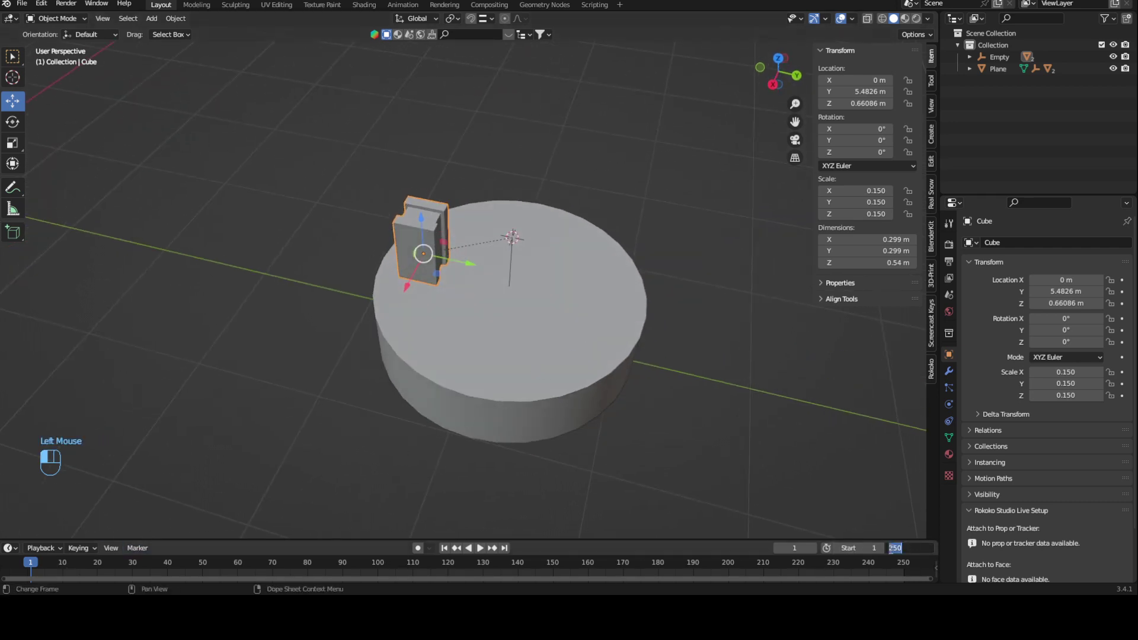
pyautogui.write('60')
pyautogui.press('Return')
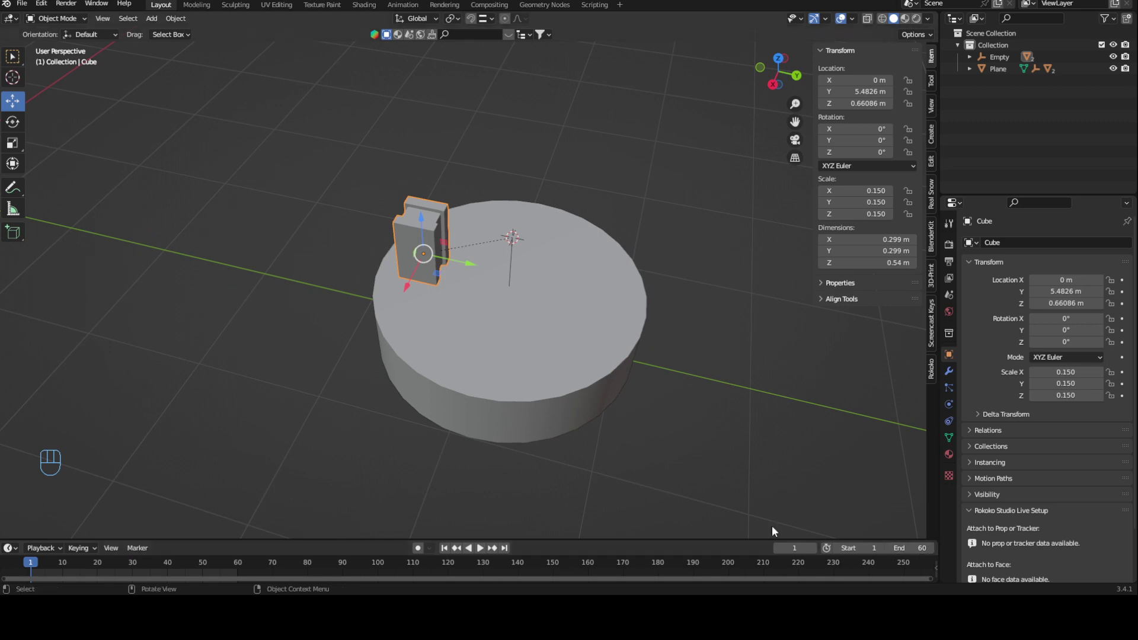
pyautogui.click(418, 548)
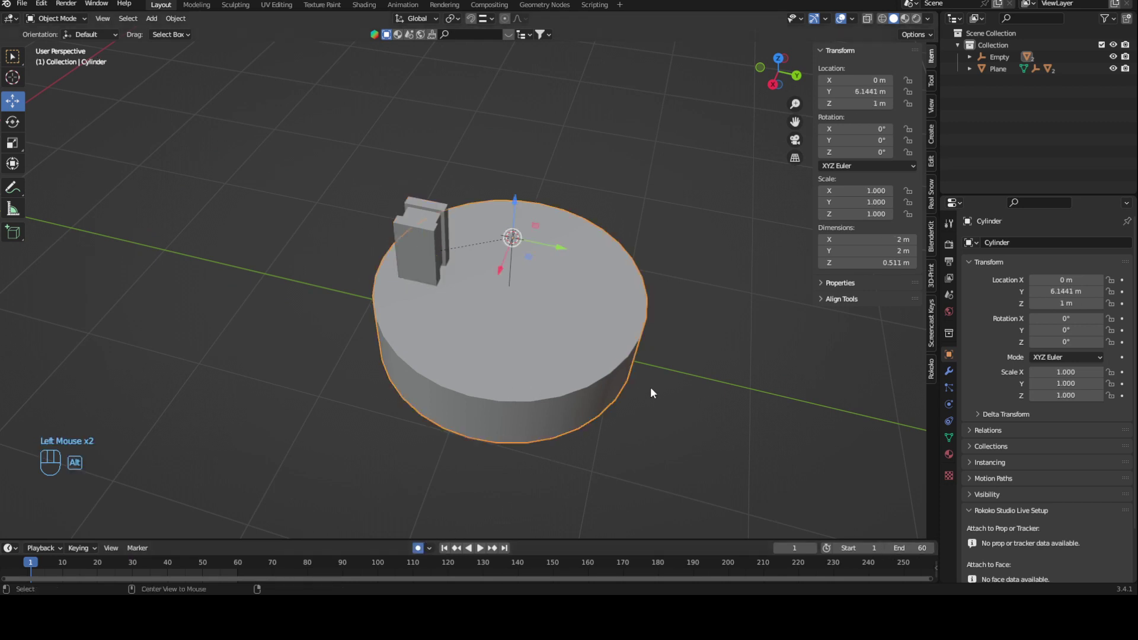
# Rotate the cylinder about 174° in the top view at frame 1 to record its first keyframe
pyautogui.keyDown('alt'); pyautogui.moveTo(650, 387); pyautogui.dragTo(597, 370, button='middle'); pyautogui.keyUp('alt')
pyautogui.press('r')
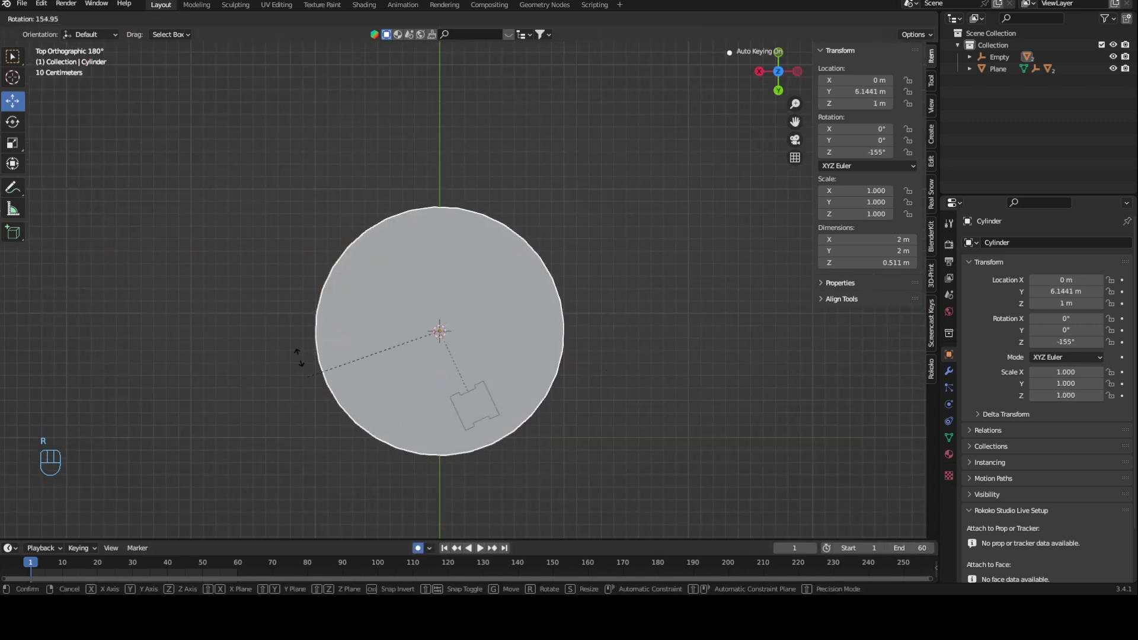
pyautogui.click(409, 330)
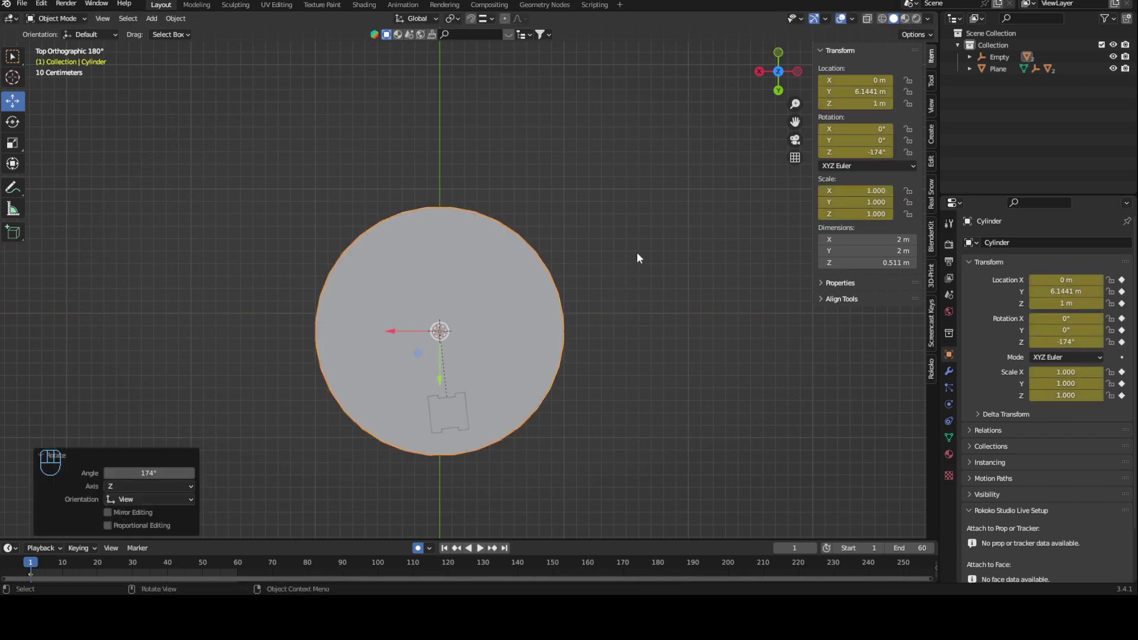
# Keyframe the cylinder's Z rotation at 360° on frame 60, and play the animation in a perspective view
pyautogui.click(35, 563)
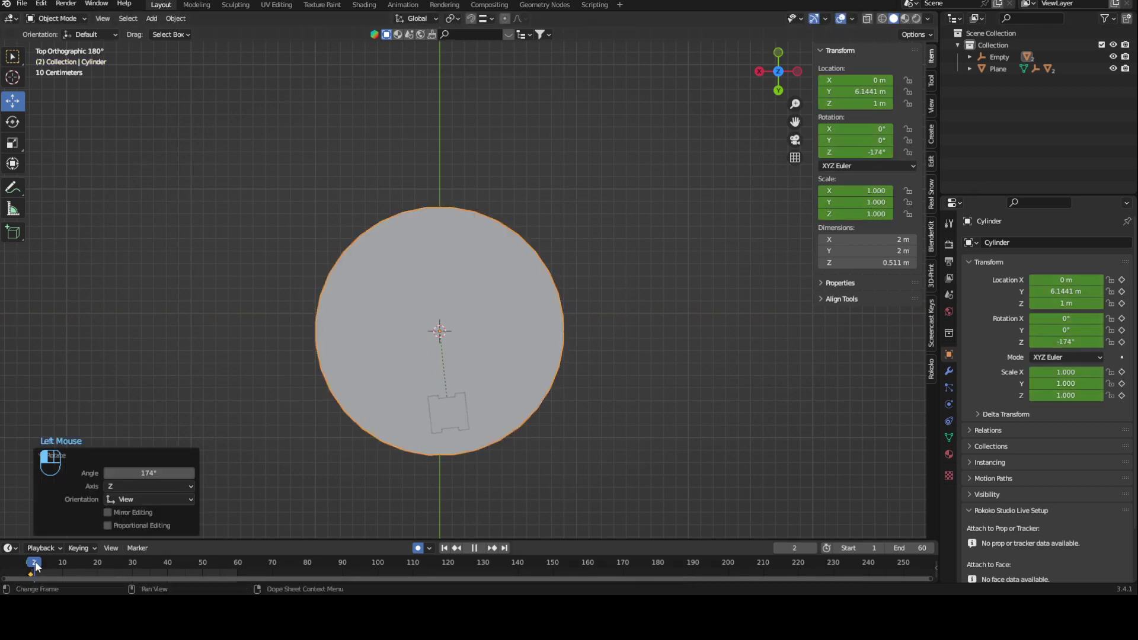
pyautogui.moveTo(34, 565); pyautogui.dragTo(238, 551)
pyautogui.click(869, 151)
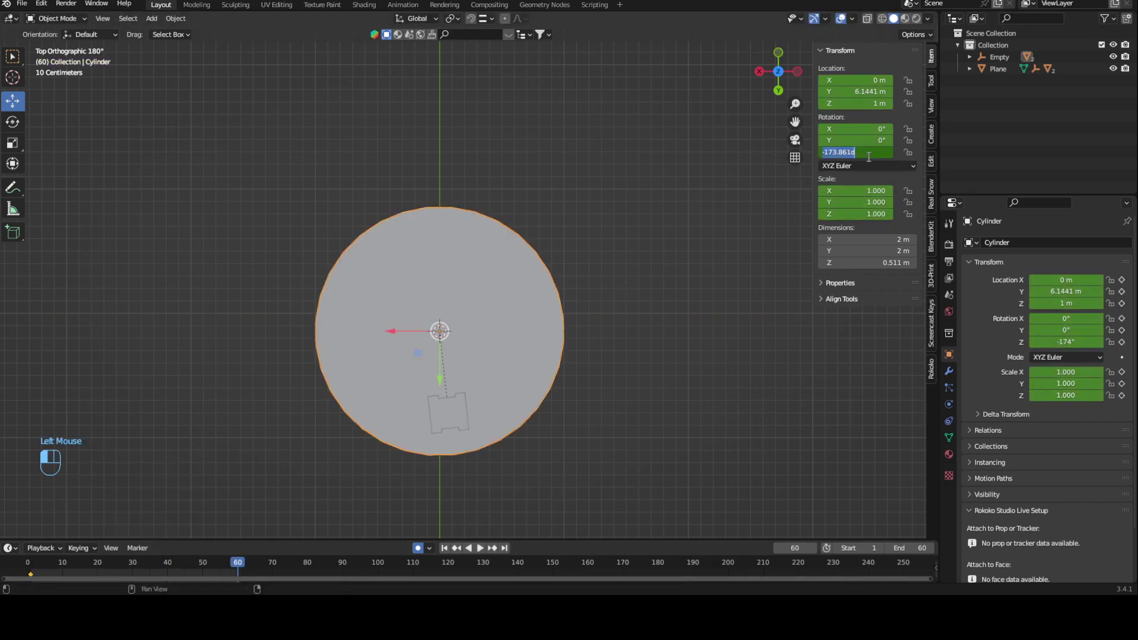
pyautogui.write('360')
pyautogui.press('Return')
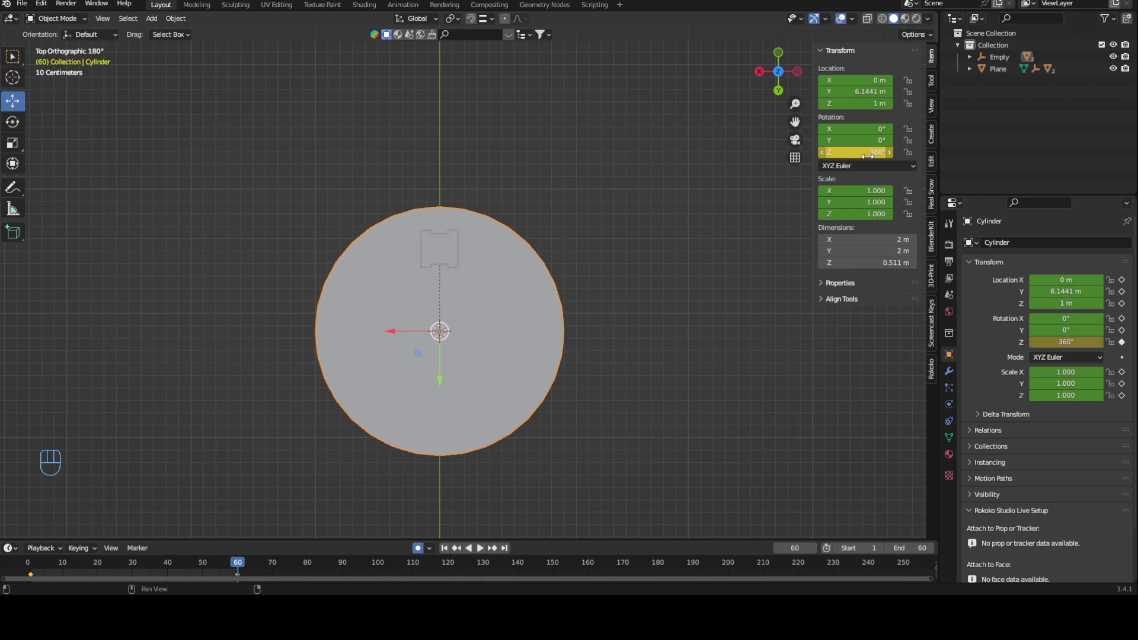
pyautogui.moveTo(682, 368); pyautogui.dragTo(681, 270, button='middle')
pyautogui.press('space')
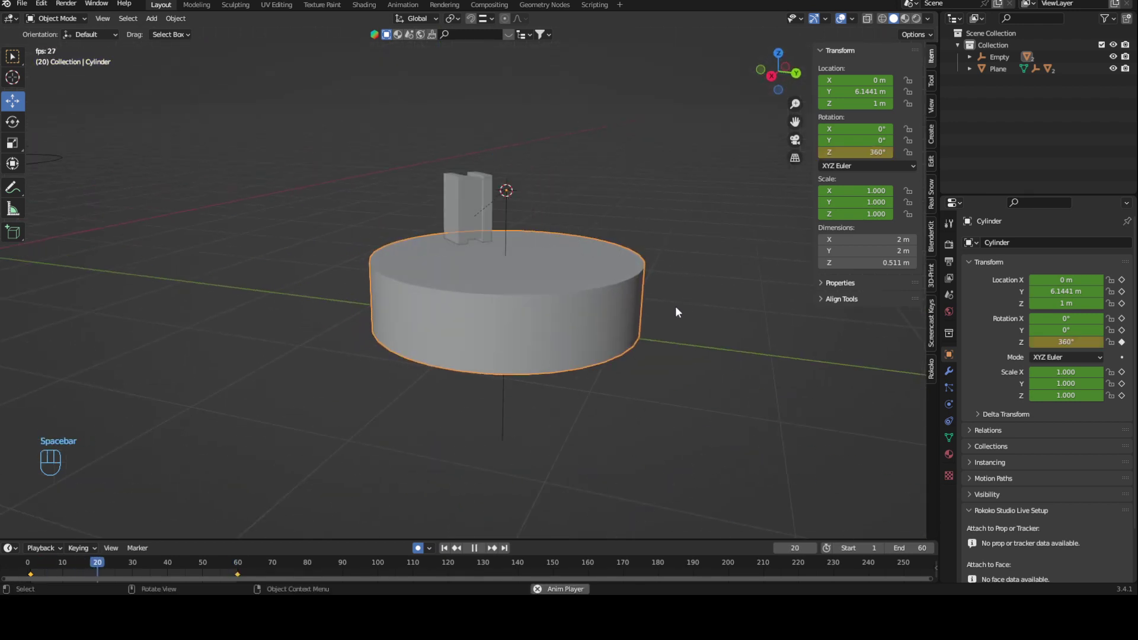
# Set the interpolation of the cylinder's rotation keyframes to Linear and play the animation to check the constant speed
pyautogui.press('space')
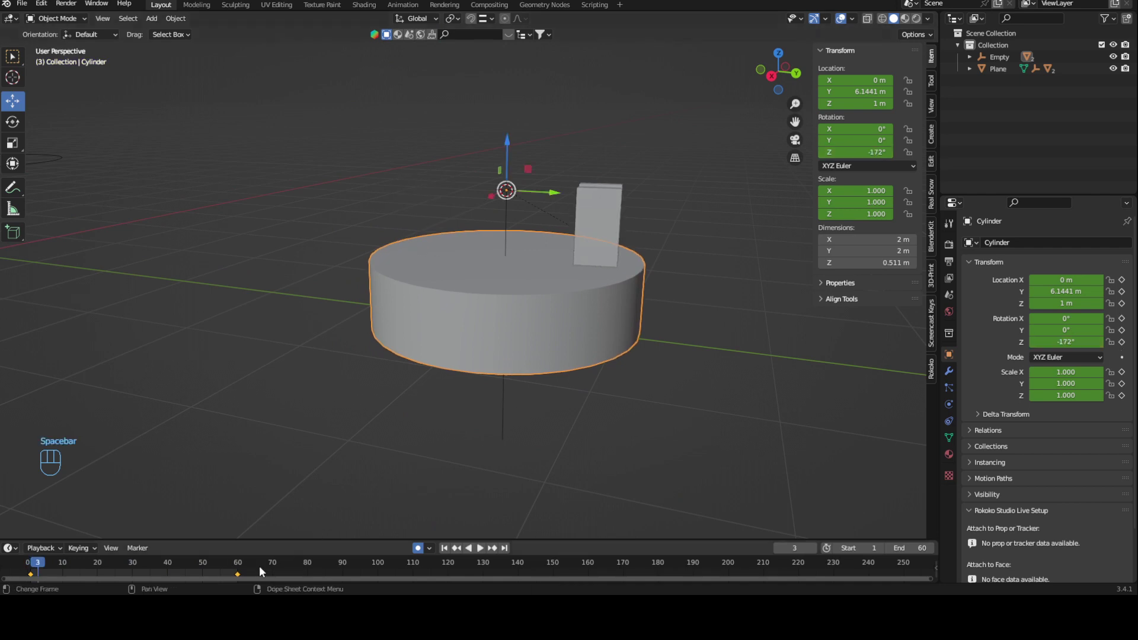
pyautogui.rightClick(237, 575)
pyautogui.moveTo(231, 508)
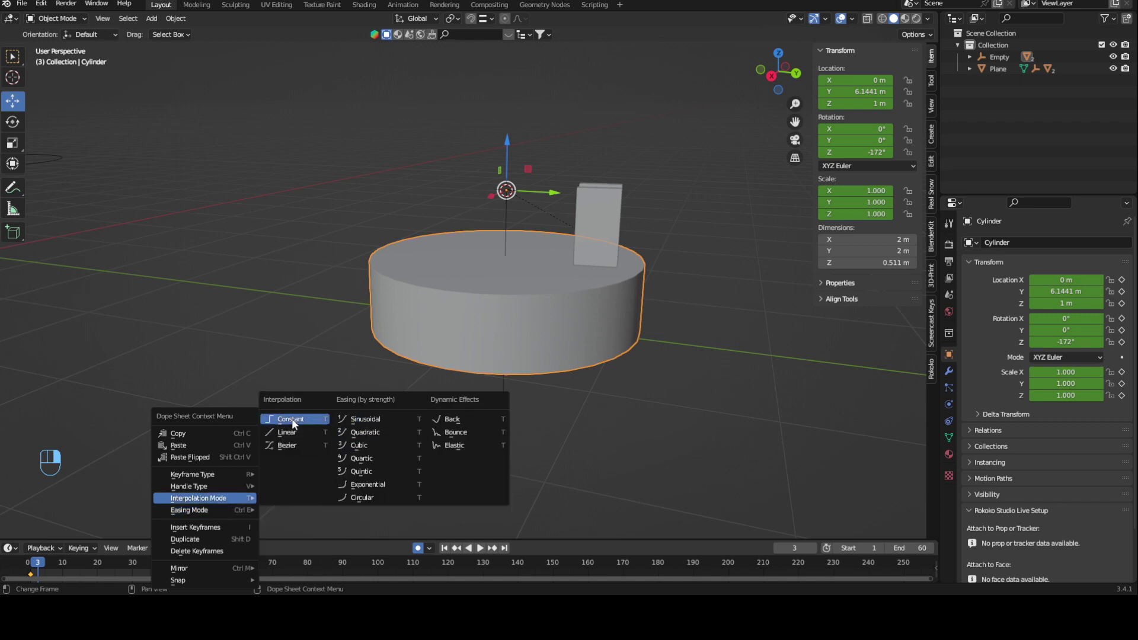
pyautogui.click(287, 432)
pyautogui.moveTo(616, 357); pyautogui.dragTo(664, 337, button='middle')
pyautogui.press('space')
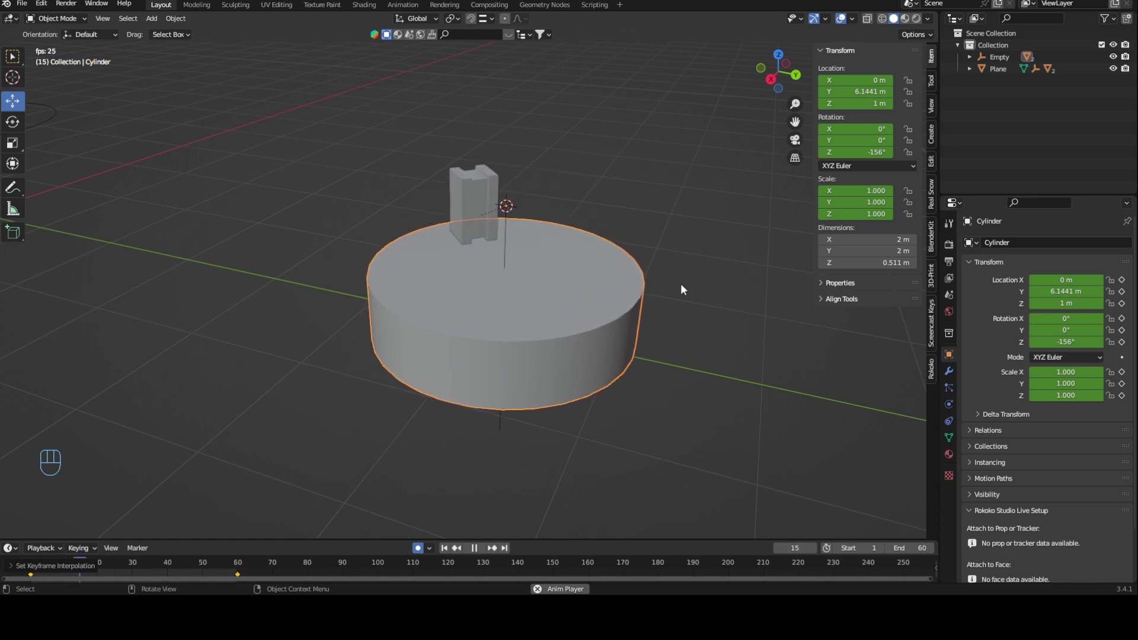
pyautogui.press('space')
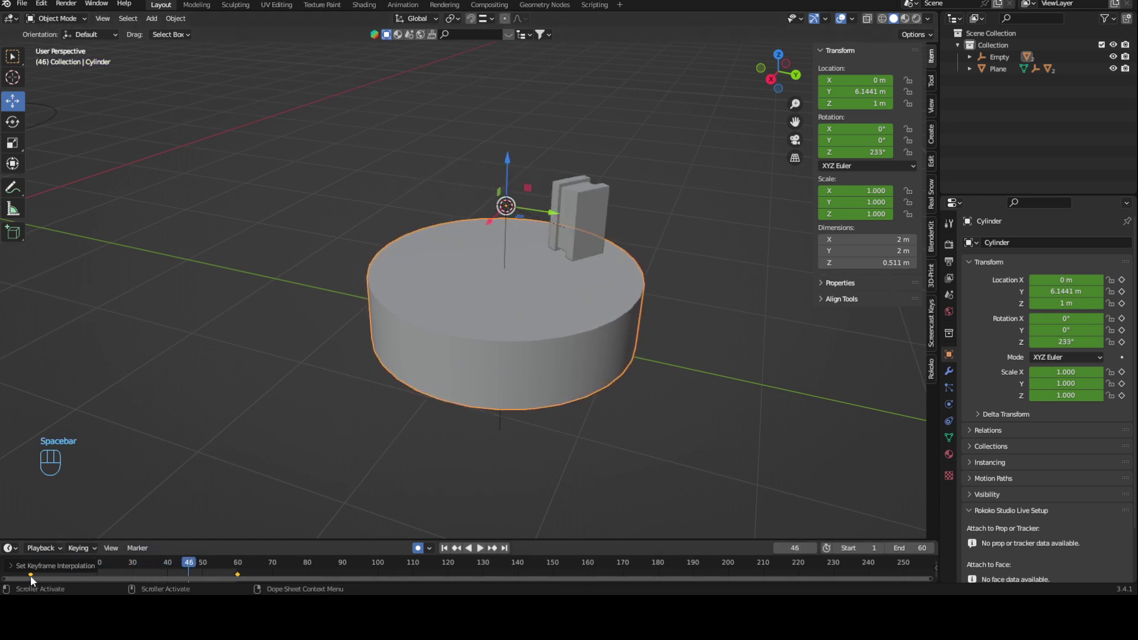
# Set the cylinder's Z rotation to 0° on its frame 1 keyframe, and play the animation
pyautogui.click(30, 573)
pyautogui.click(31, 562)
pyautogui.doubleClick(857, 152)
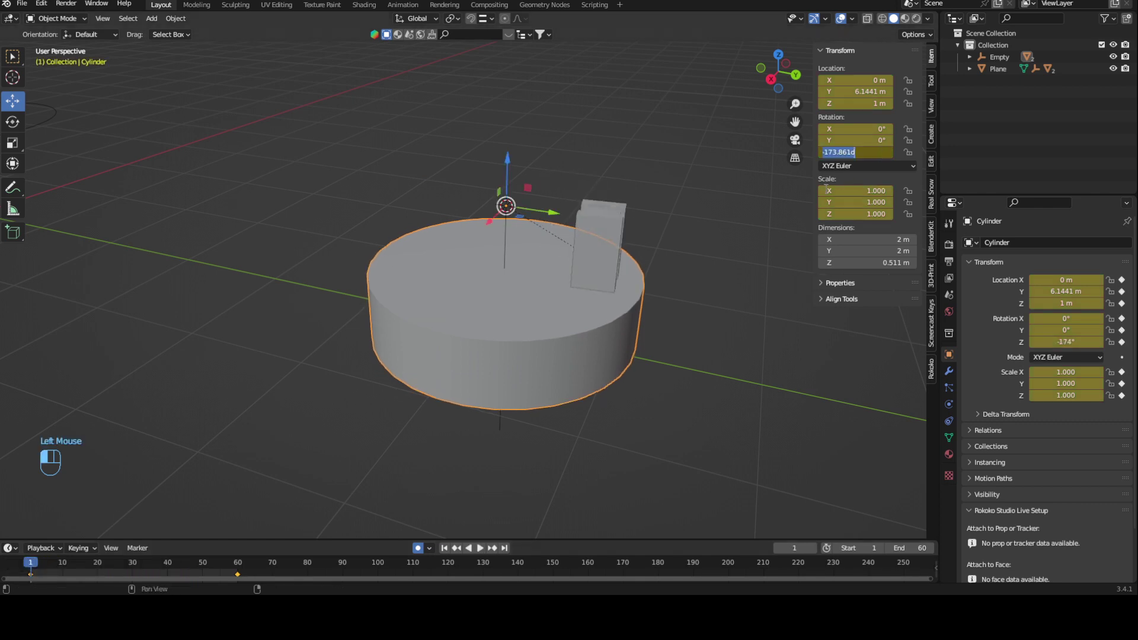
pyautogui.write('0')
pyautogui.press('Return')
pyautogui.press('space')
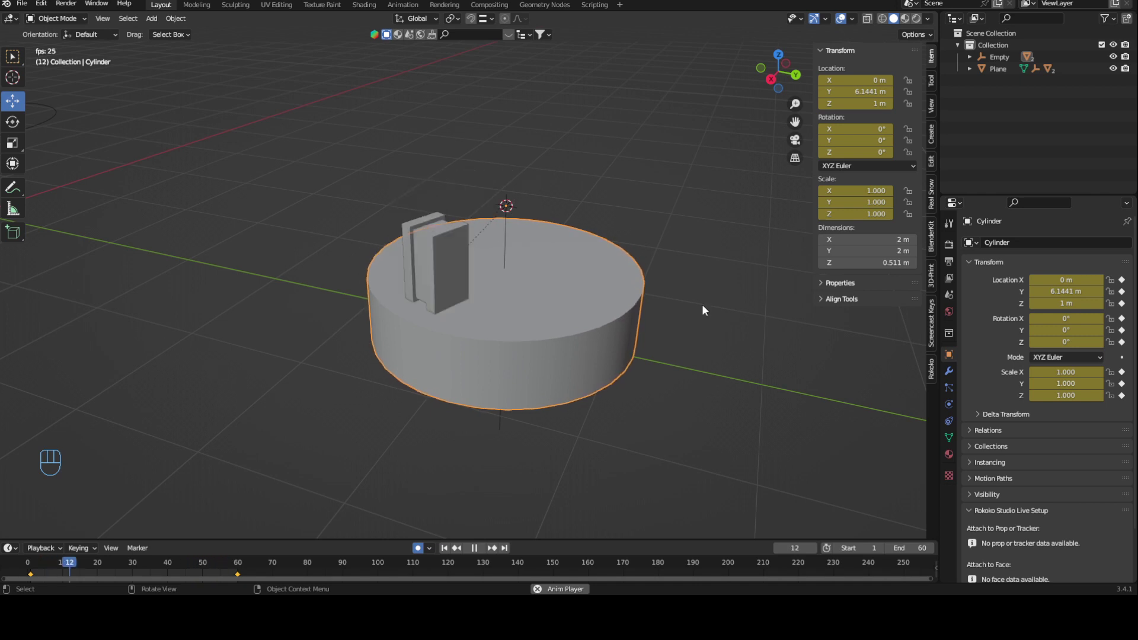
pyautogui.moveTo(696, 280); pyautogui.dragTo(685, 323, button='middle')
# Select the notched block on the cylinder and keyframe its location at frame 1
pyautogui.click(602, 355)
pyautogui.moveTo(600, 349); pyautogui.dragTo(486, 411, button='middle')
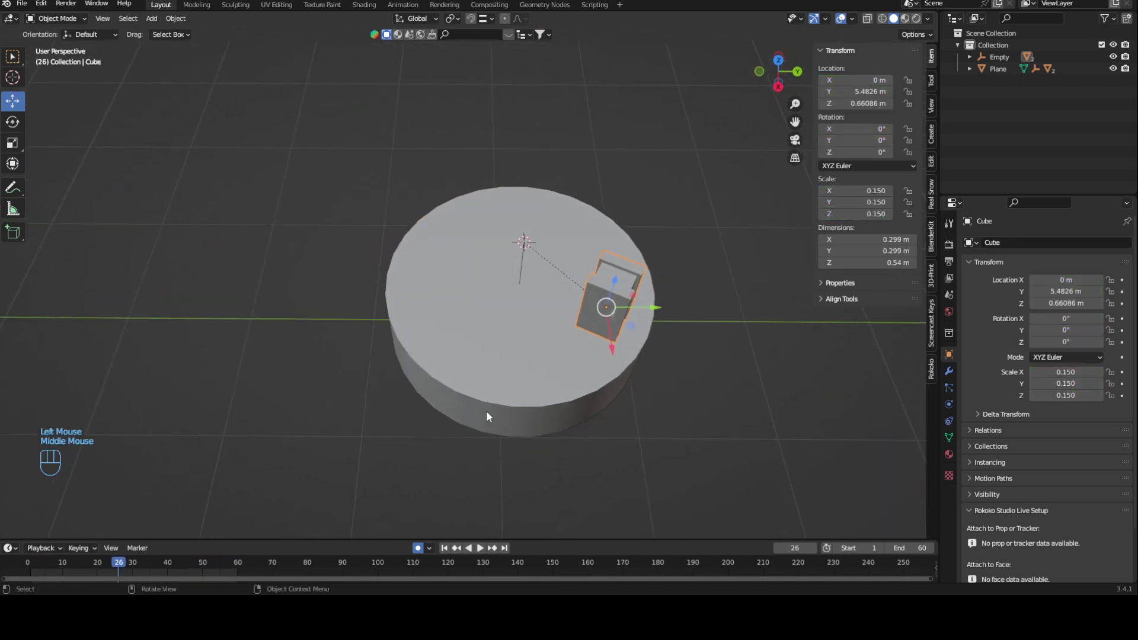
pyautogui.click(32, 563)
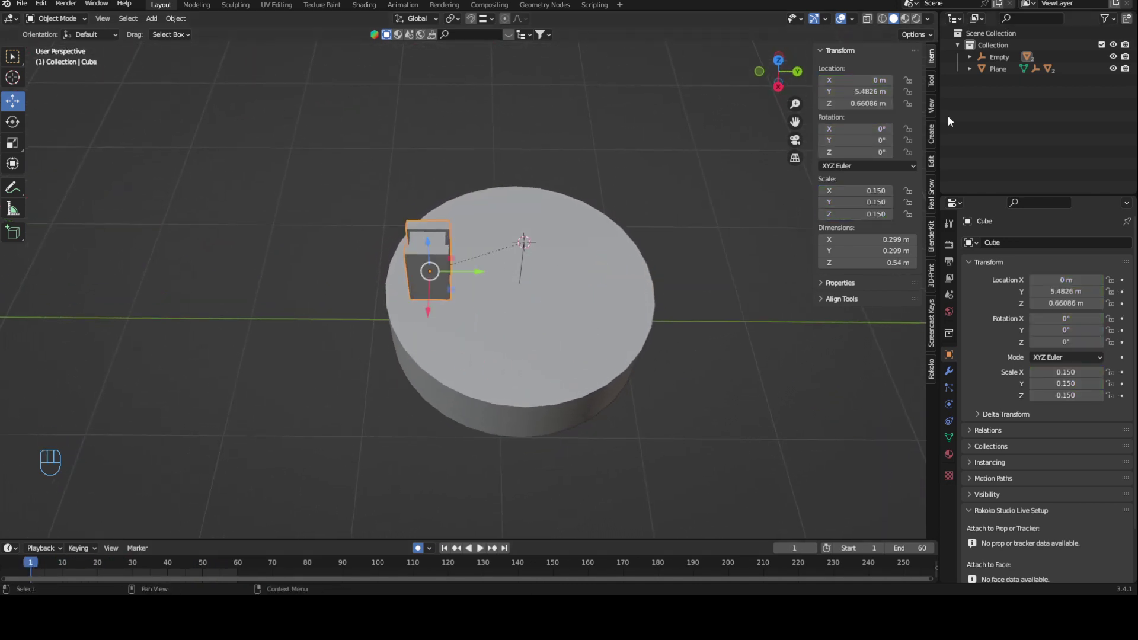
pyautogui.rightClick(853, 91)
pyautogui.click(853, 90)
pyautogui.scroll(4, 569, 285)
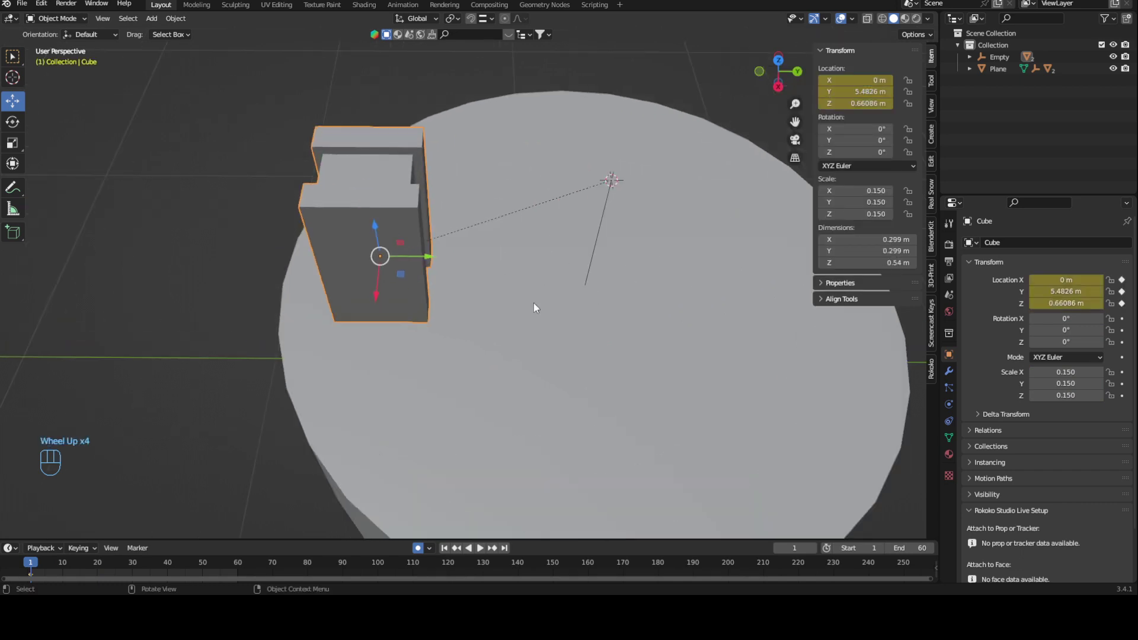
pyautogui.scroll(-2, 432, 353)
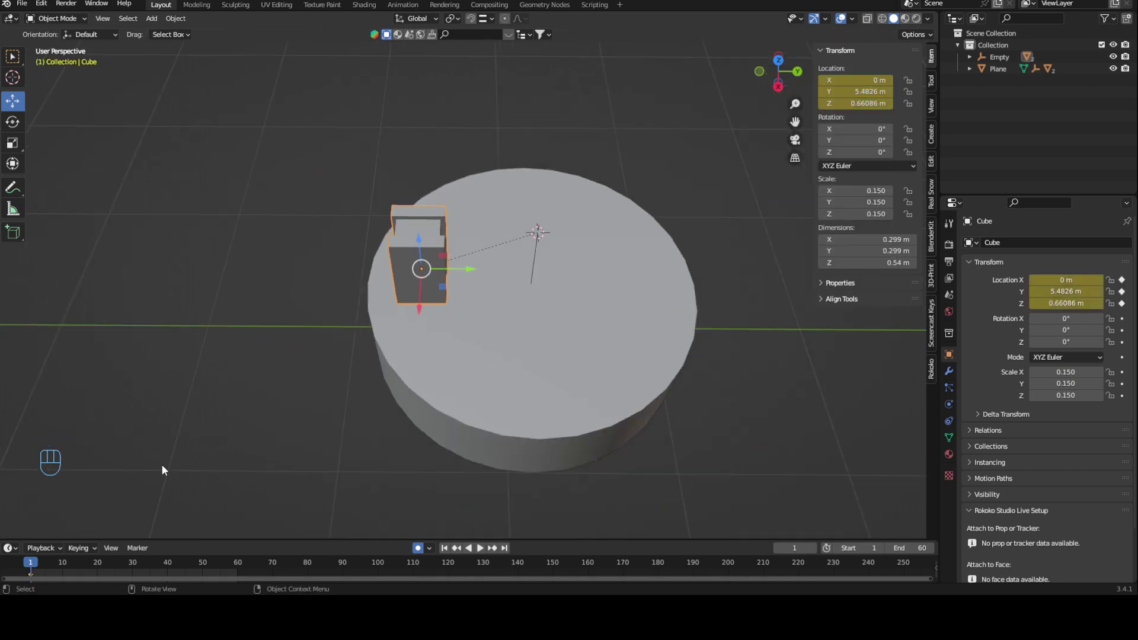
# Move the block about 1.38 m along Y across the cylinder at frame 60 to keyframe it, and play the animation
pyautogui.moveTo(184, 561); pyautogui.dragTo(238, 545)
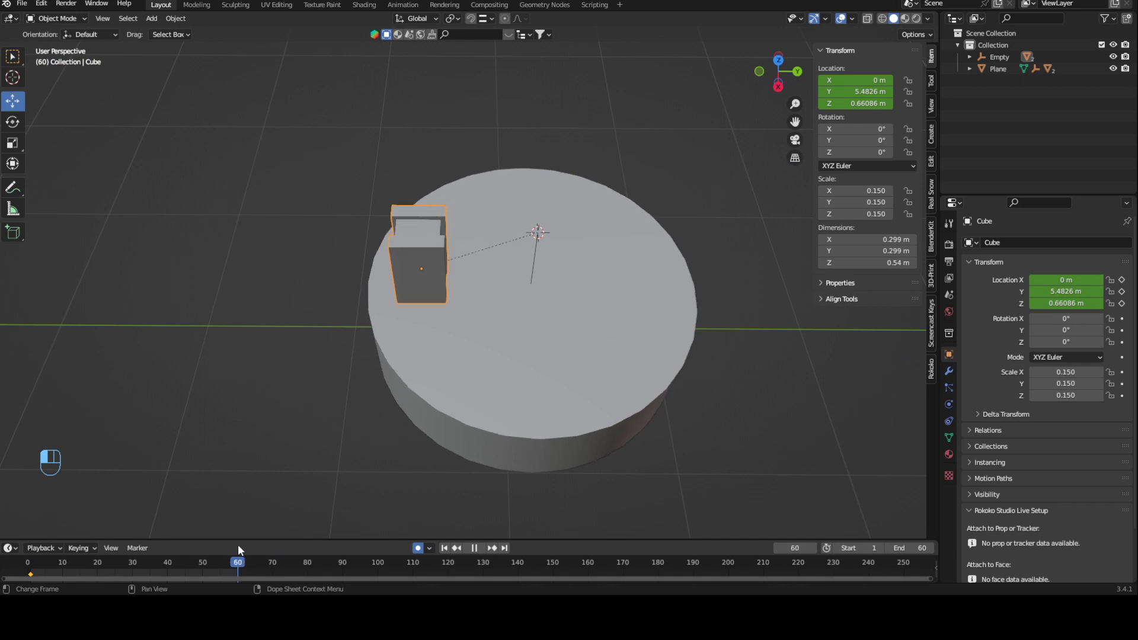
pyautogui.moveTo(494, 270); pyautogui.dragTo(691, 270)
pyautogui.click(100, 568)
pyautogui.press('space')
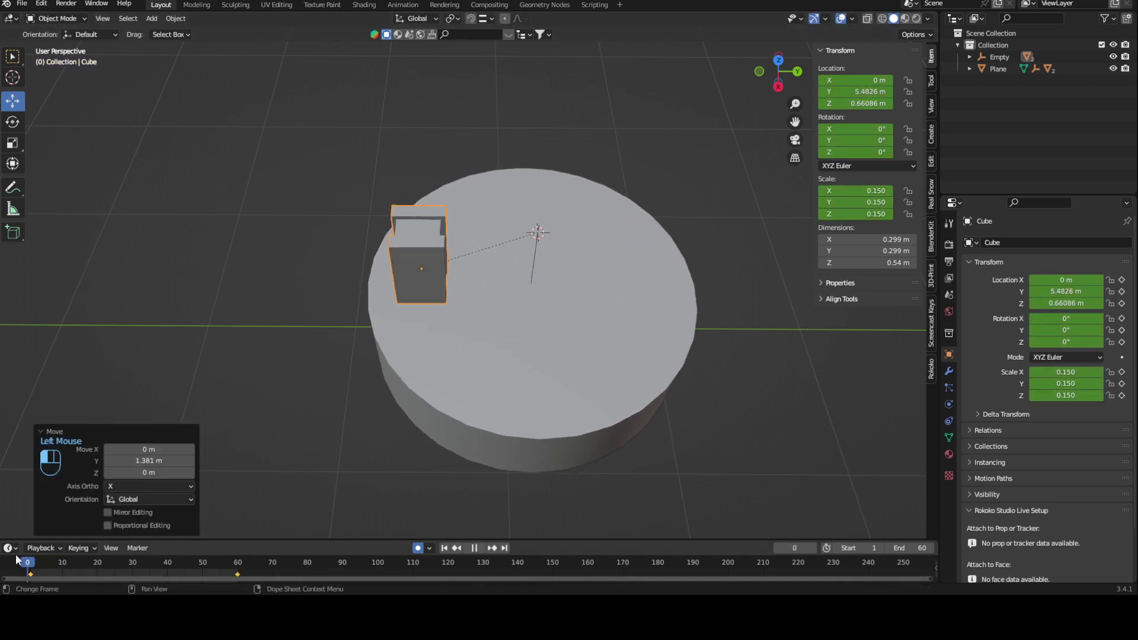
pyautogui.press('space')
pyautogui.moveTo(565, 335); pyautogui.dragTo(633, 295, button='middle')
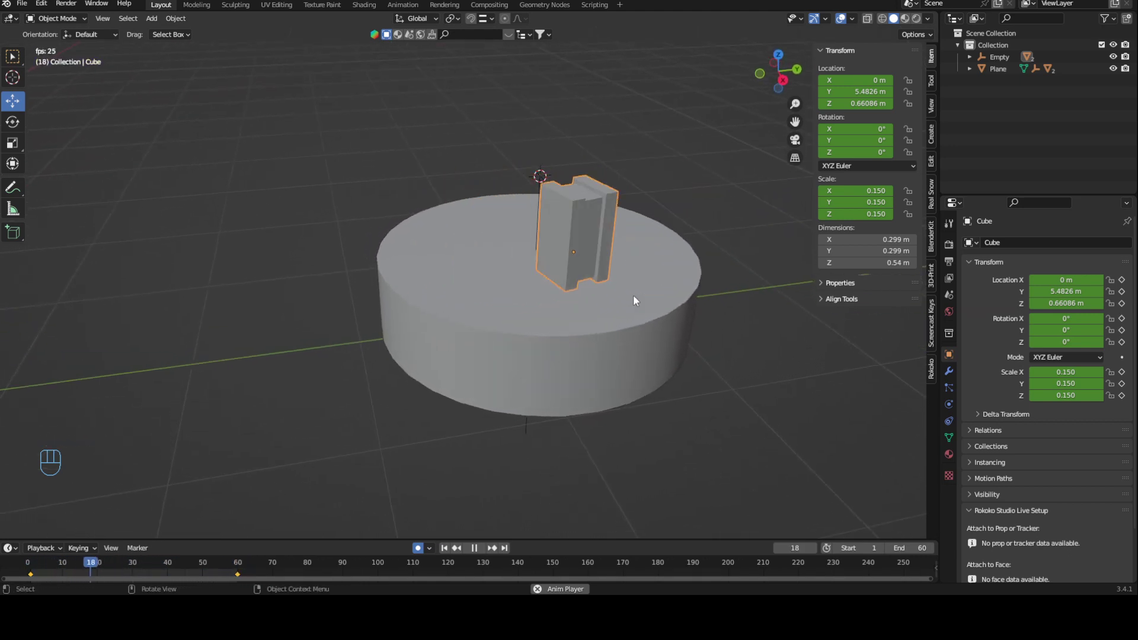
# Keyframe the rotation of the empty at the cylinder's base in the right view, and shift that keyframe to frame 1
pyautogui.click(633, 294)
pyautogui.moveTo(632, 294); pyautogui.dragTo(649, 363, button='middle')
pyautogui.click(527, 407)
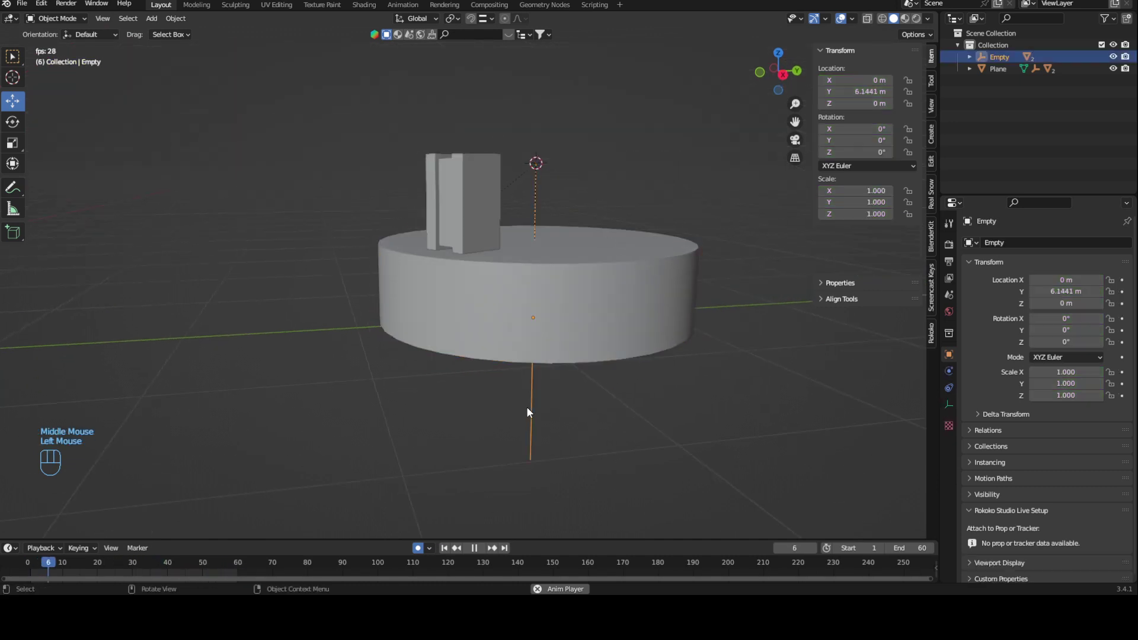
pyautogui.keyDown('alt'); pyautogui.moveTo(526, 406); pyautogui.dragTo(618, 405, button='middle'); pyautogui.keyUp('alt')
pyautogui.press('space')
pyautogui.rightClick(856, 81)
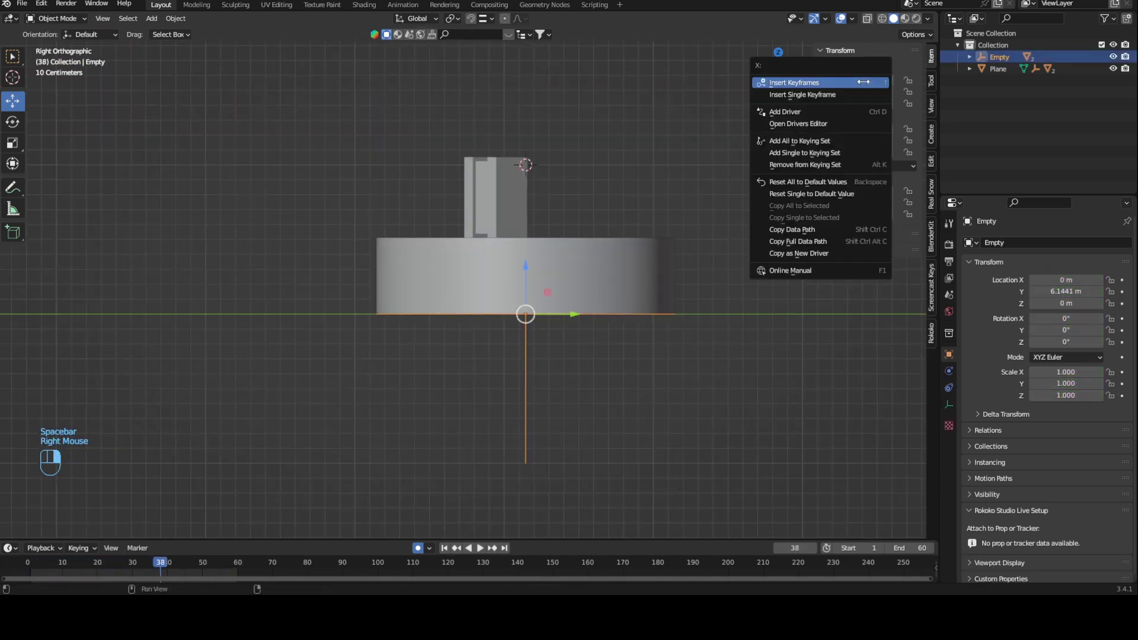
pyautogui.rightClick(890, 140)
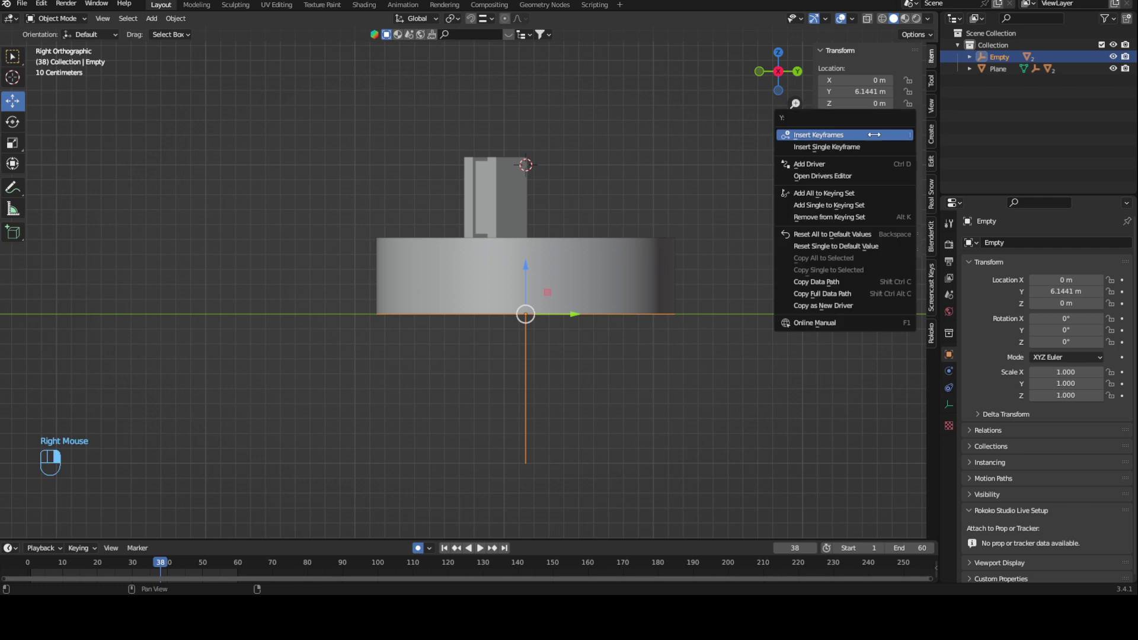
pyautogui.click(889, 133)
pyautogui.moveTo(161, 574); pyautogui.dragTo(31, 574)
# Rotate the empty to about -34° around X at frame 1 to tilt the cylinder with its block
pyautogui.click(58, 563)
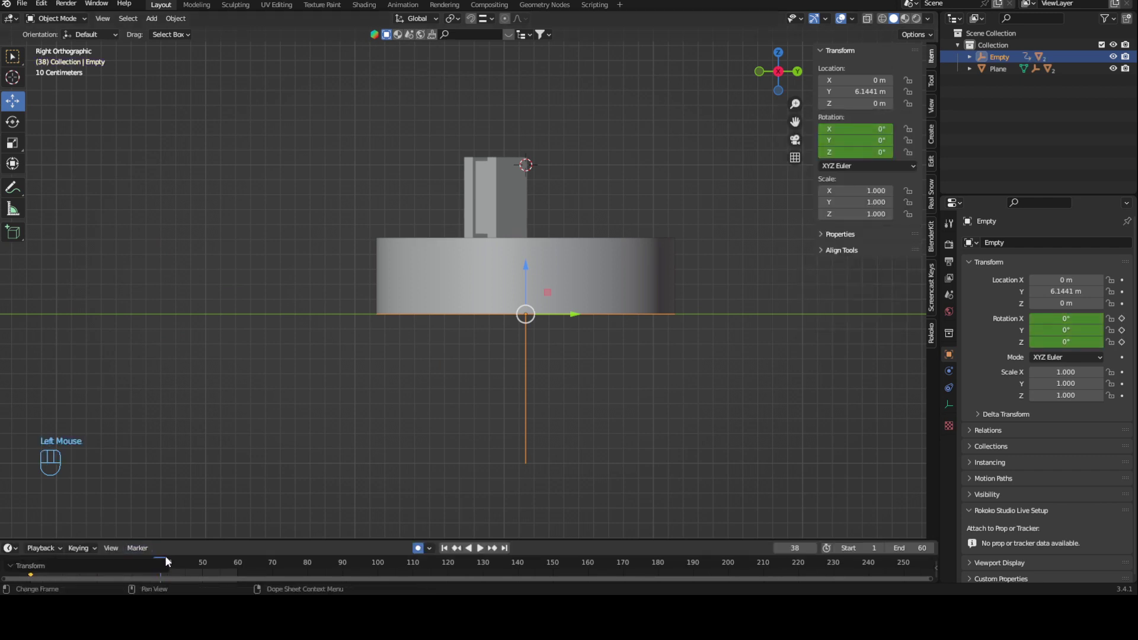
pyautogui.moveTo(163, 558); pyautogui.dragTo(30, 558)
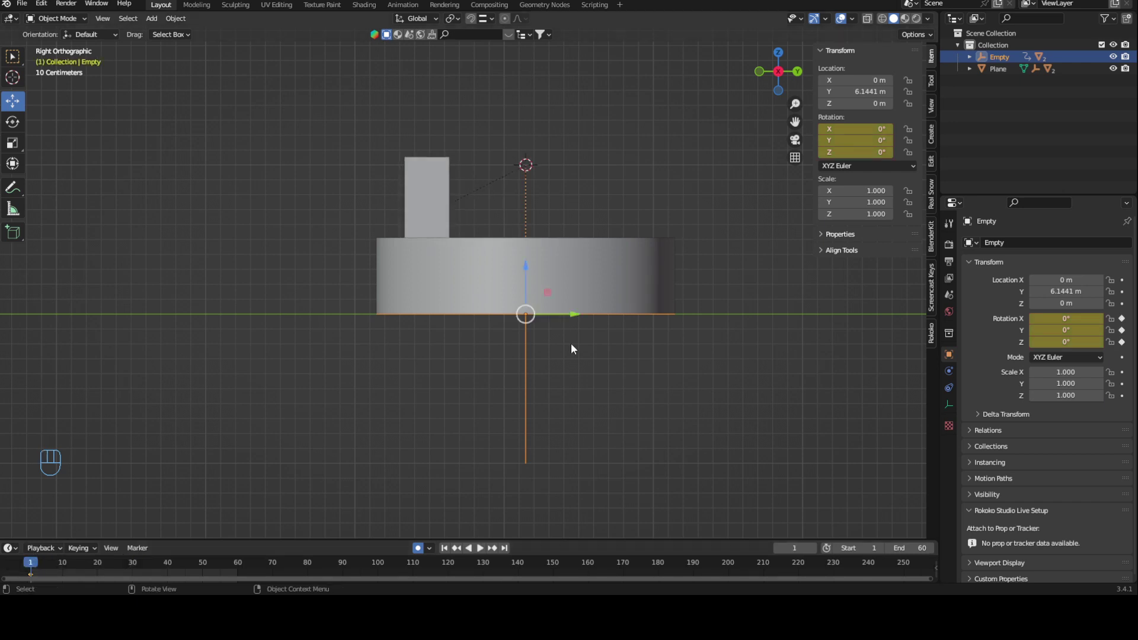
pyautogui.press('r')
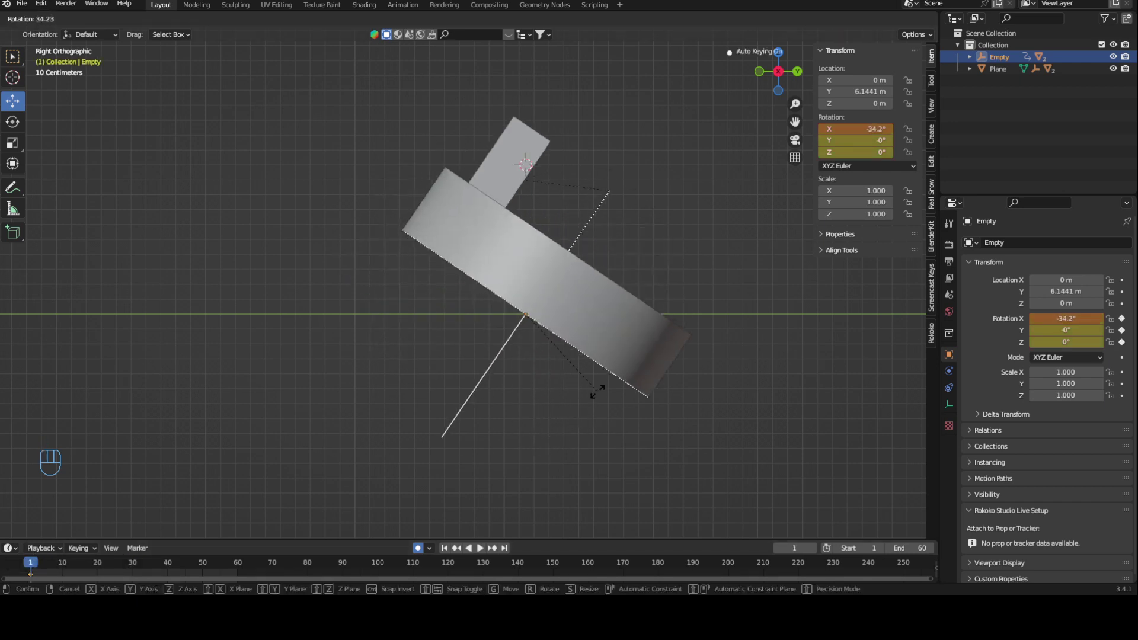
pyautogui.click(597, 391)
# Rotate the empty to about 48.8° around X at frame 60, and play the combined animation from several angles
pyautogui.moveTo(47, 555); pyautogui.dragTo(237, 545)
pyautogui.press('r')
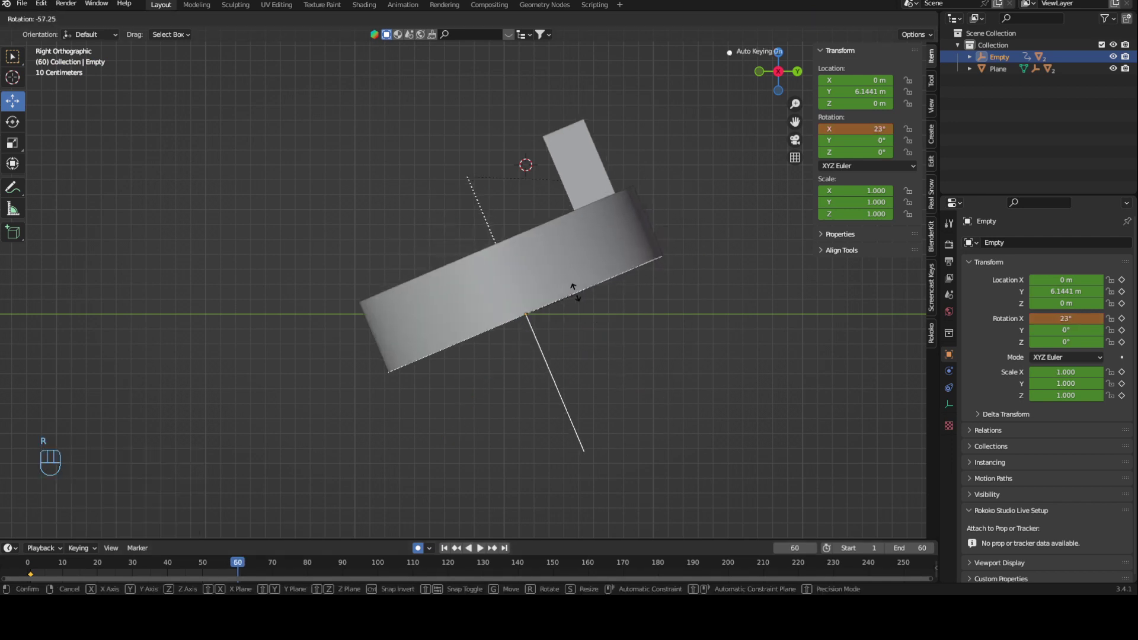
pyautogui.click(557, 296)
pyautogui.moveTo(558, 297); pyautogui.dragTo(596, 367, button='middle')
pyautogui.press('space')
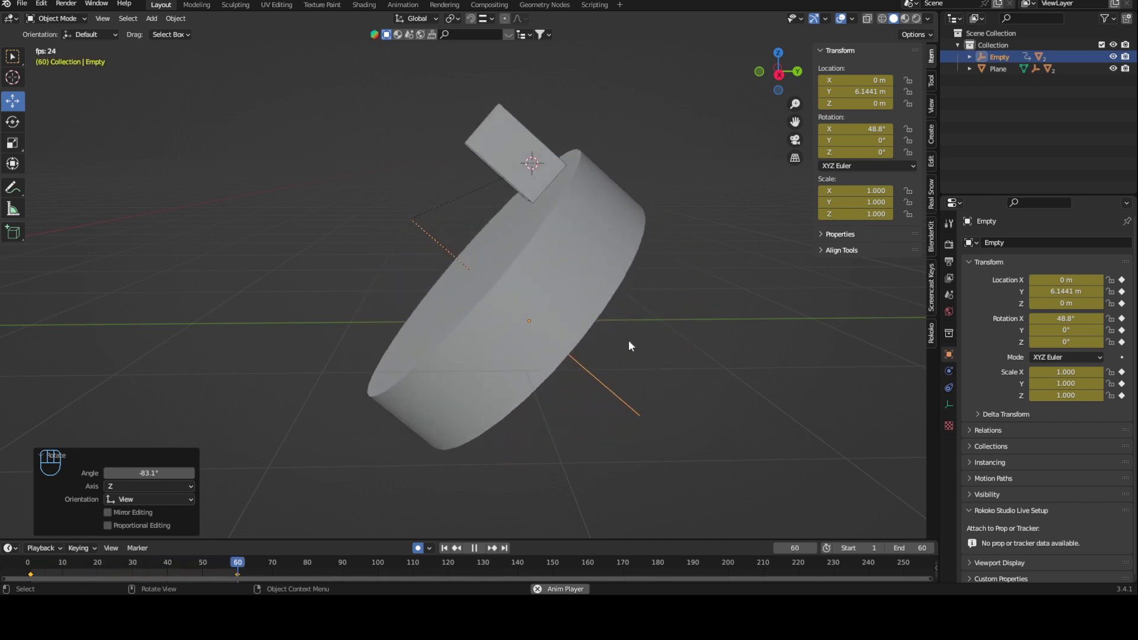
pyautogui.moveTo(628, 340); pyautogui.dragTo(652, 315, button='middle')
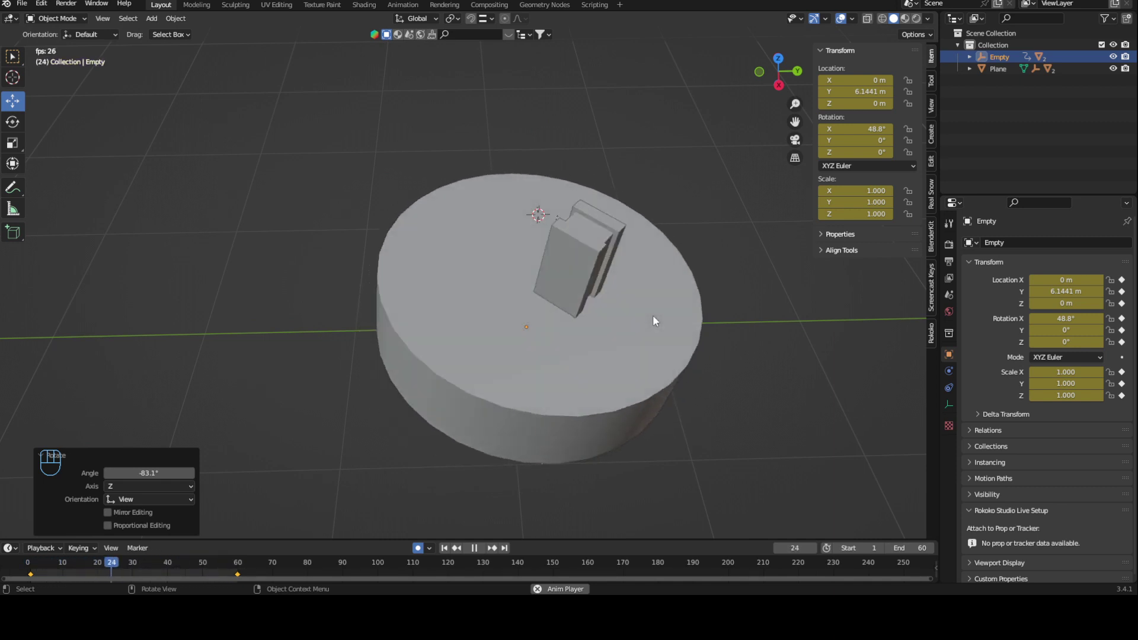
pyautogui.press('space')
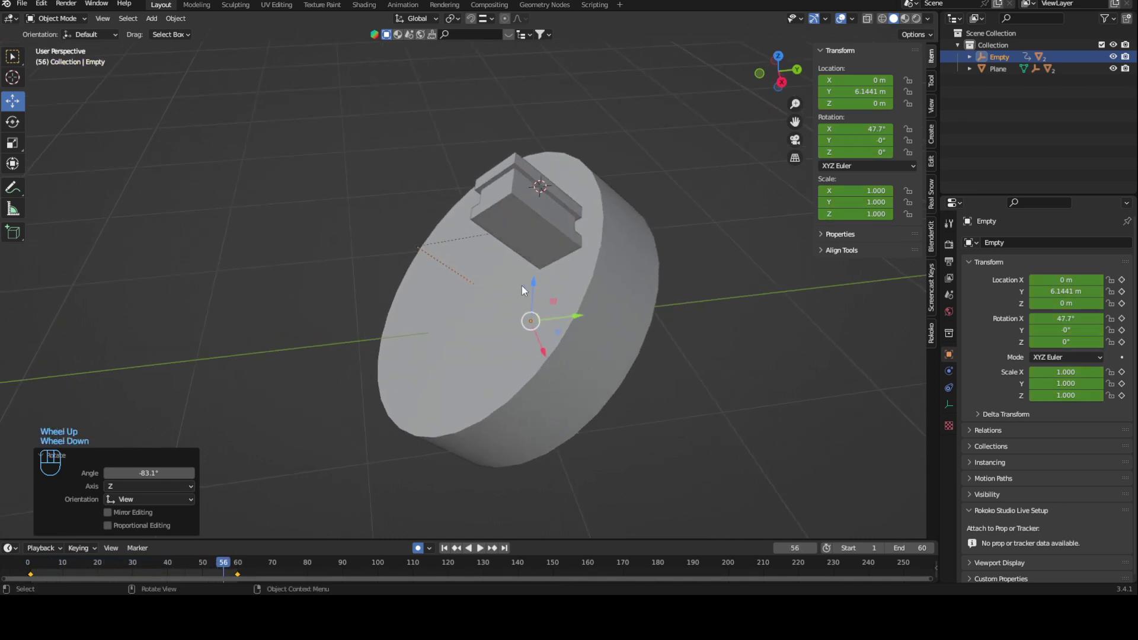
# Examine the tilted cylinder and its block from several angles, selecting each object to review the parenting hierarchy
pyautogui.moveTo(522, 286); pyautogui.dragTo(498, 240, button='middle')
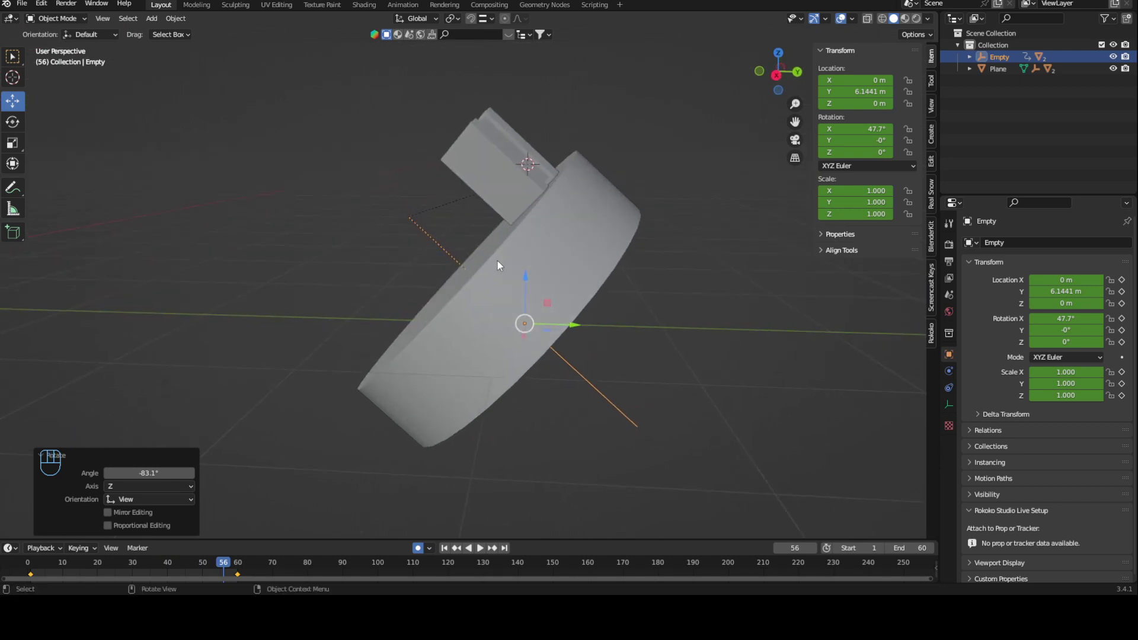
pyautogui.click(519, 189)
pyautogui.moveTo(519, 190); pyautogui.dragTo(582, 266, button='middle')
pyautogui.click(622, 231)
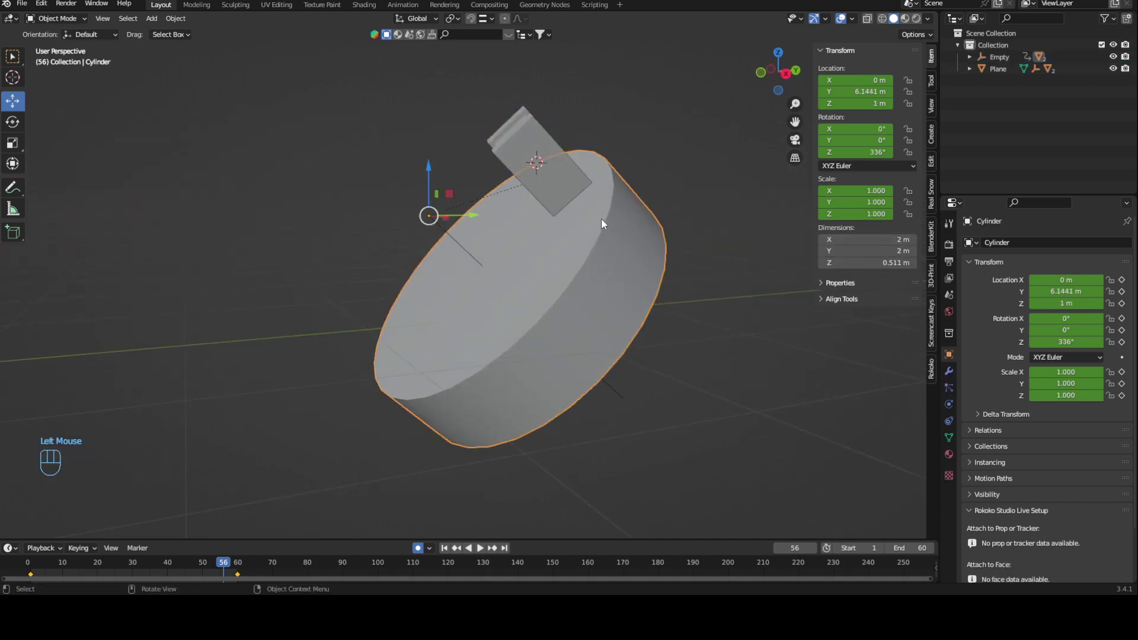
pyautogui.moveTo(621, 248); pyautogui.dragTo(538, 271, button='middle')
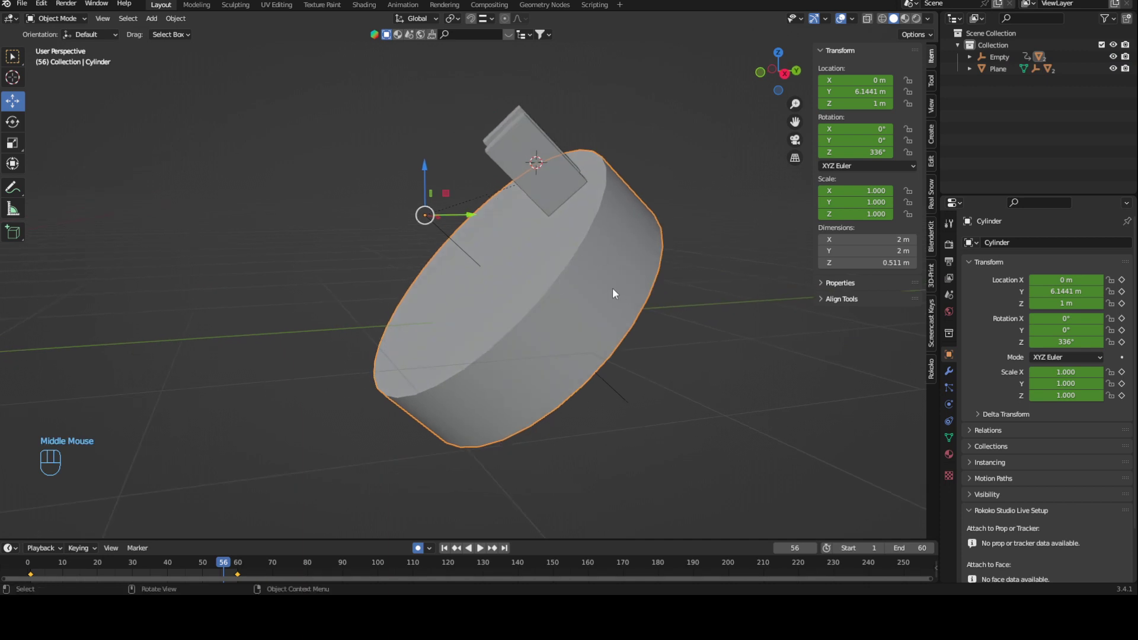
pyautogui.moveTo(613, 287); pyautogui.dragTo(705, 287, button='middle')
pyautogui.click(568, 360)
pyautogui.click(554, 185)
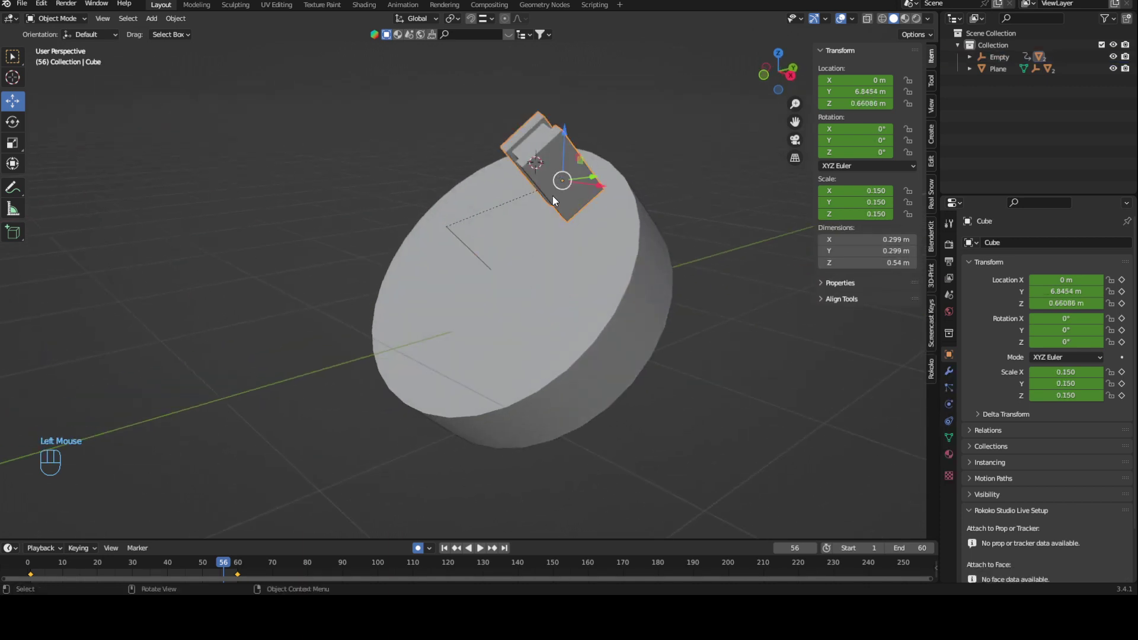
pyautogui.moveTo(552, 196); pyautogui.dragTo(643, 157, button='middle')
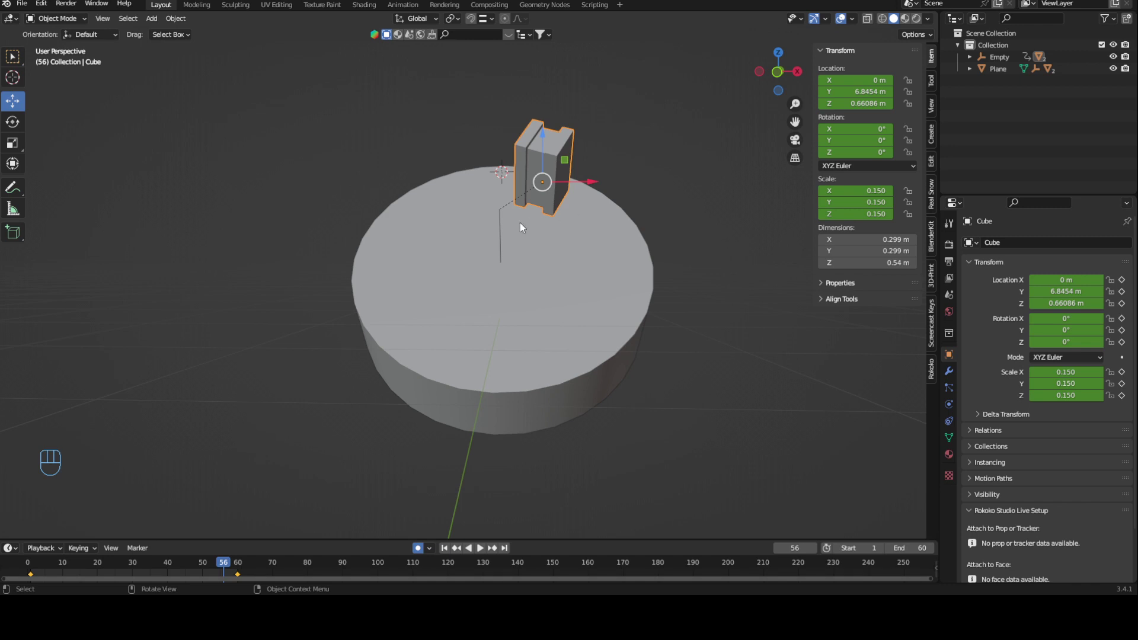
pyautogui.scroll(-2, 534, 305)
pyautogui.moveTo(534, 305); pyautogui.dragTo(439, 310, button='middle')
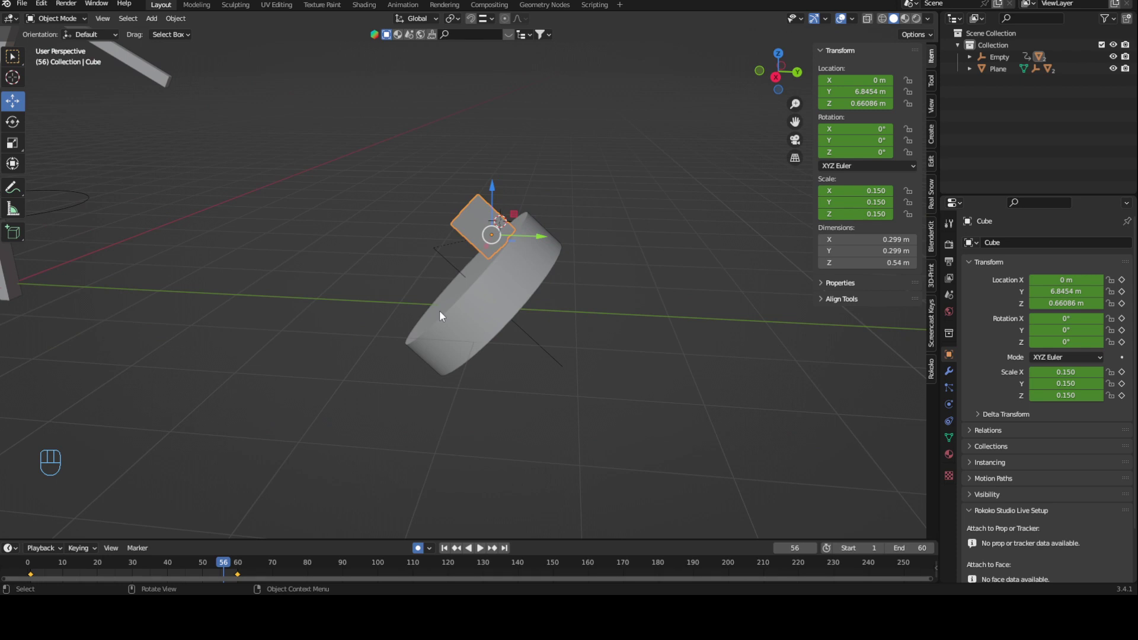